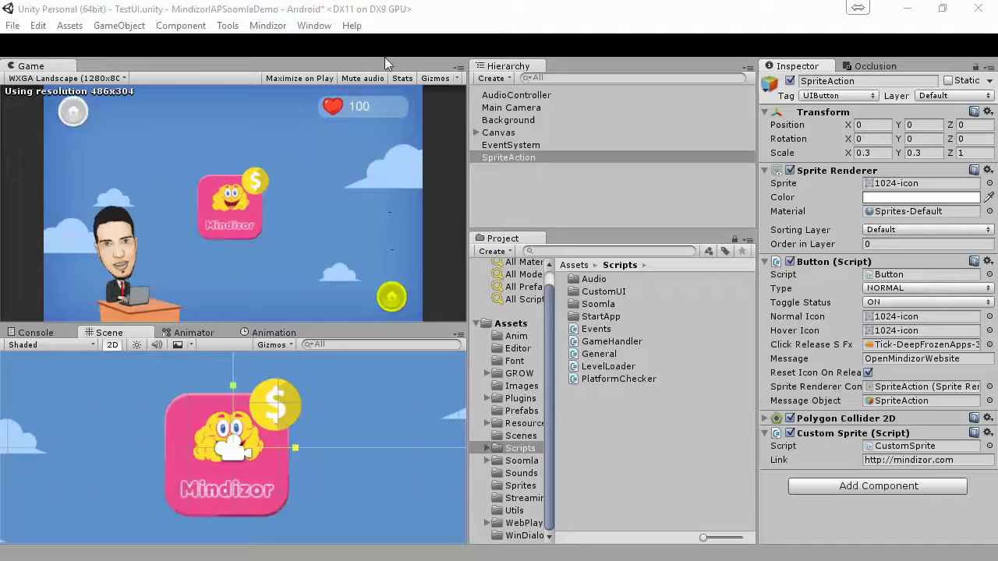
Frame SpriteAction in the scene, enlarge the Game view and test-run the scene, stopping play mode at the end
double_click(521, 157)
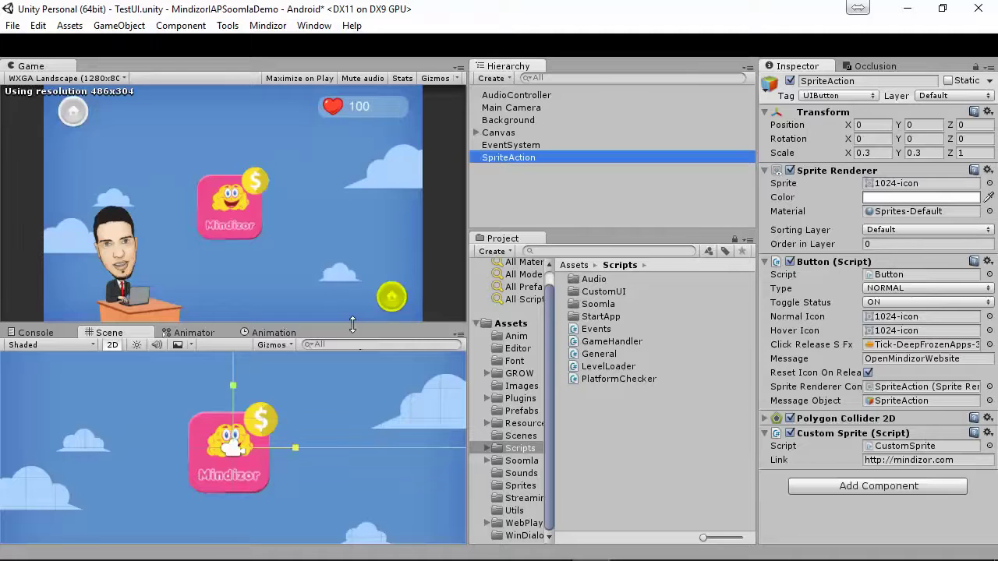
drag(376, 328, 378, 375)
click(472, 46)
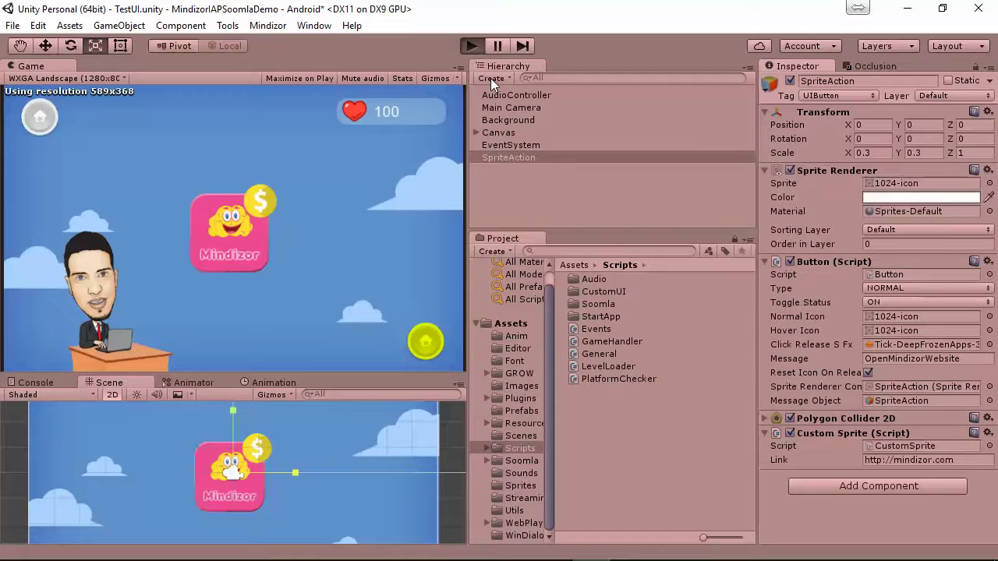
drag(325, 377, 353, 377)
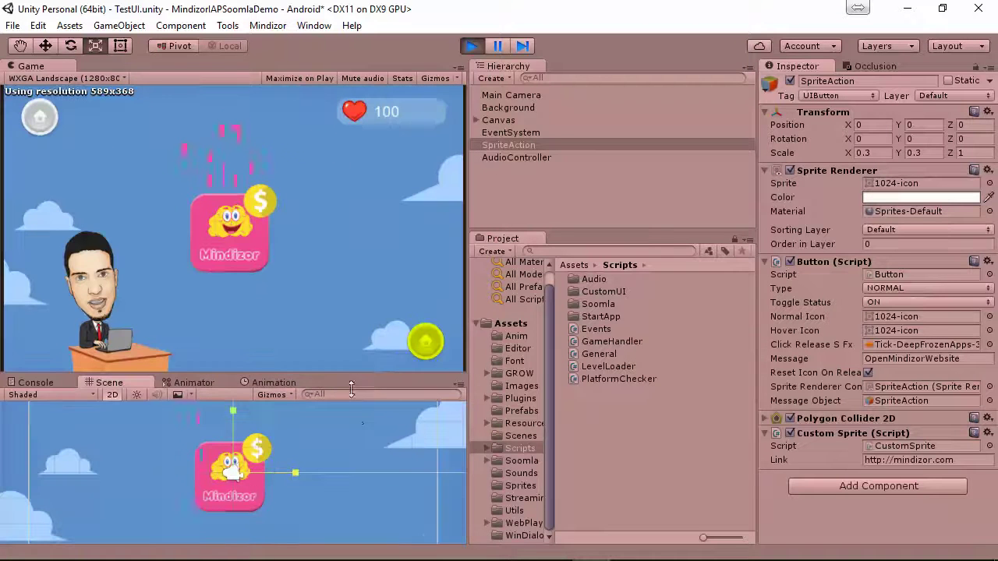
click(472, 47)
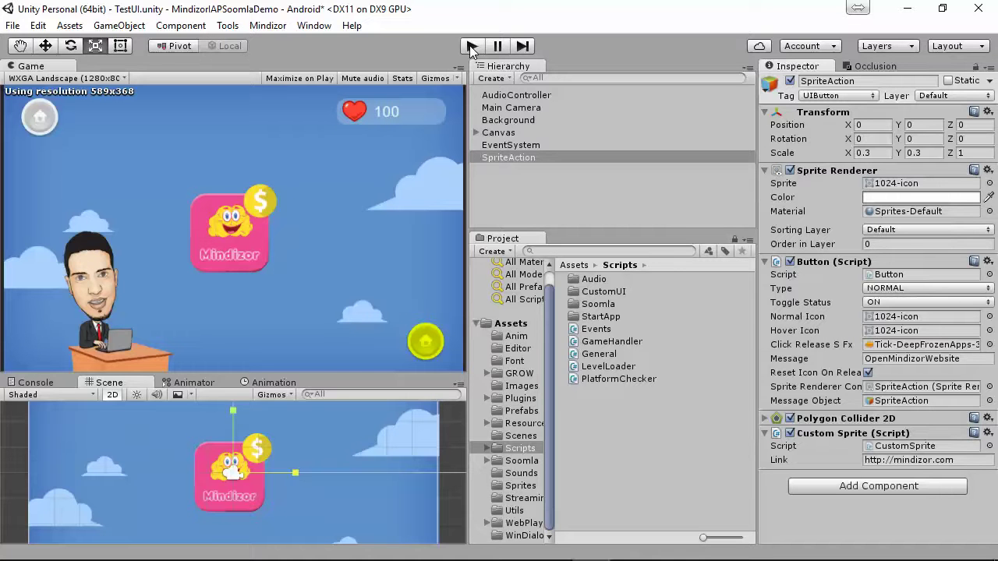
Add the Responsive script to the SpriteAction object and set its Responsive Mode to UPDATE
click(494, 156)
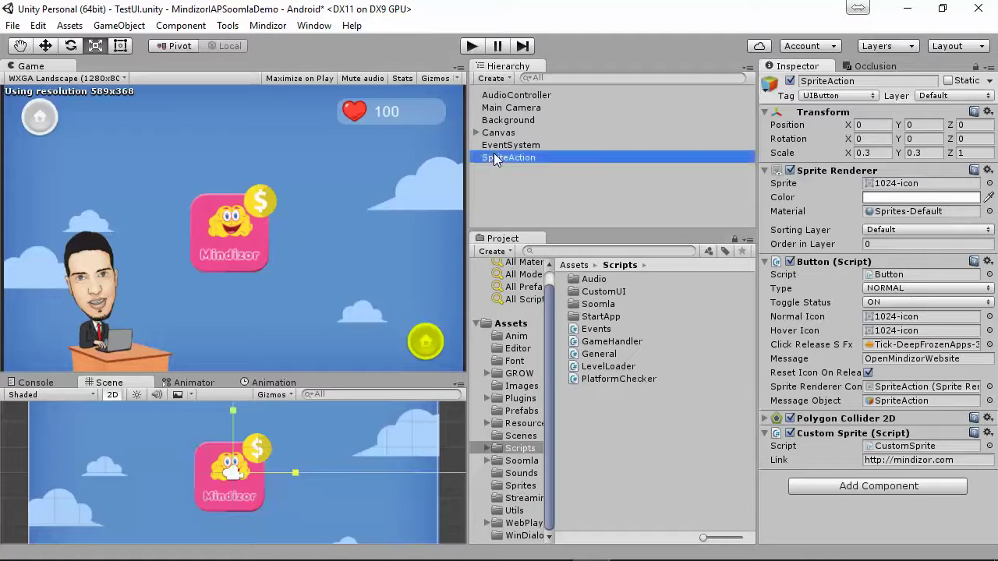
click(875, 489)
text(res)
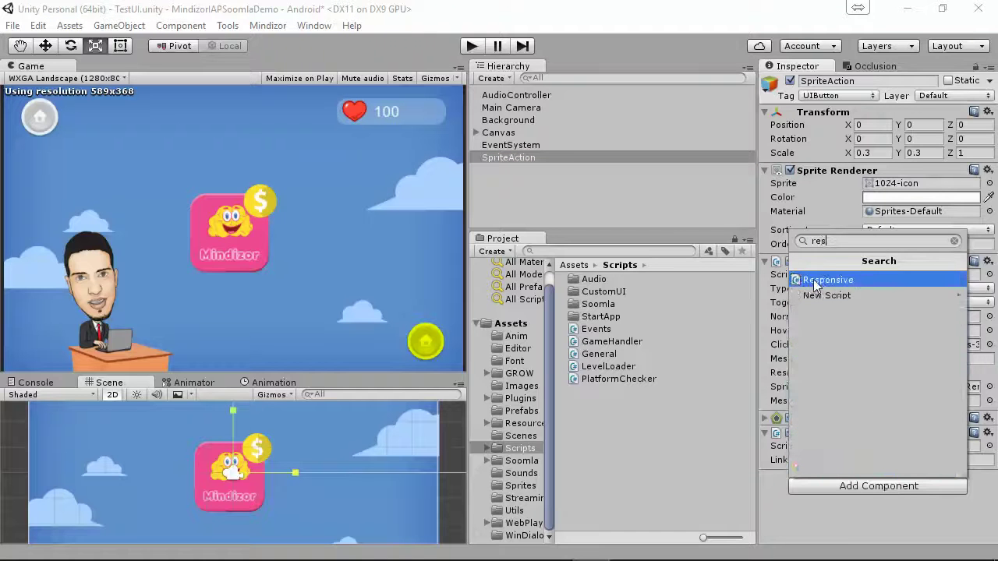
click(815, 280)
scroll(847, 437, down, 3)
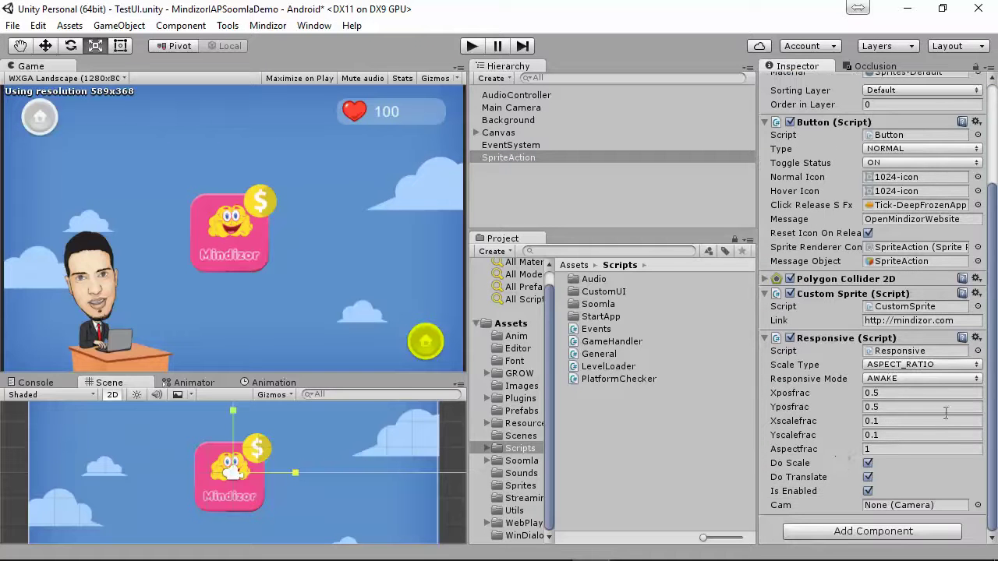
click(885, 379)
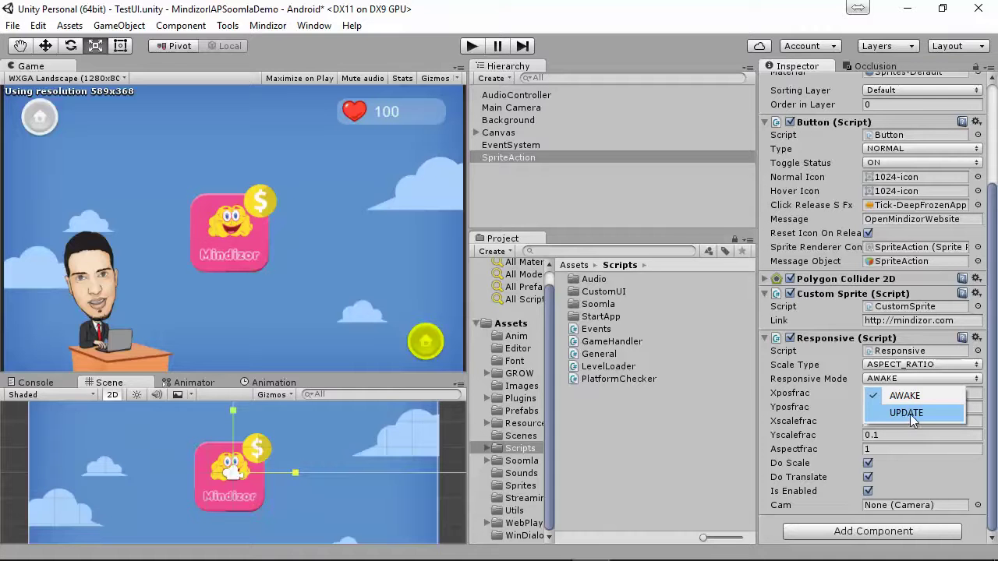
click(904, 413)
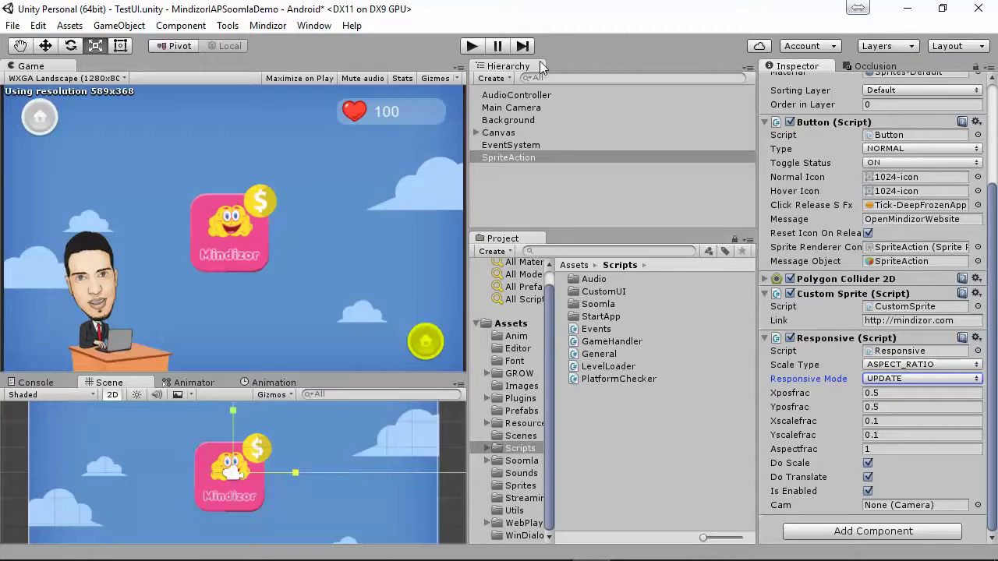
Test-run the scene briefly and, with play mode stopped, assign Main Camera as the Cam of SpriteAction's Responsive script
click(471, 45)
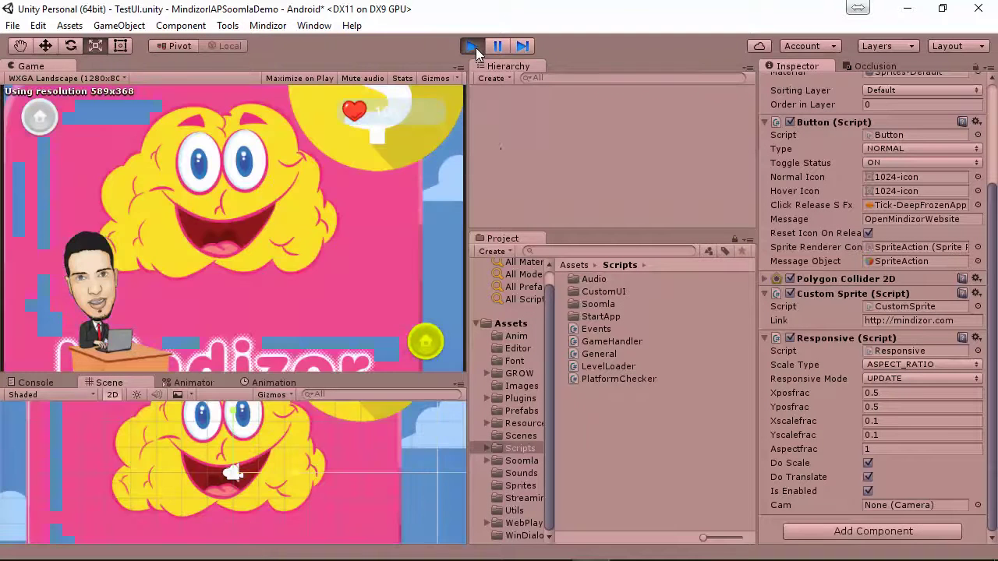
click(476, 48)
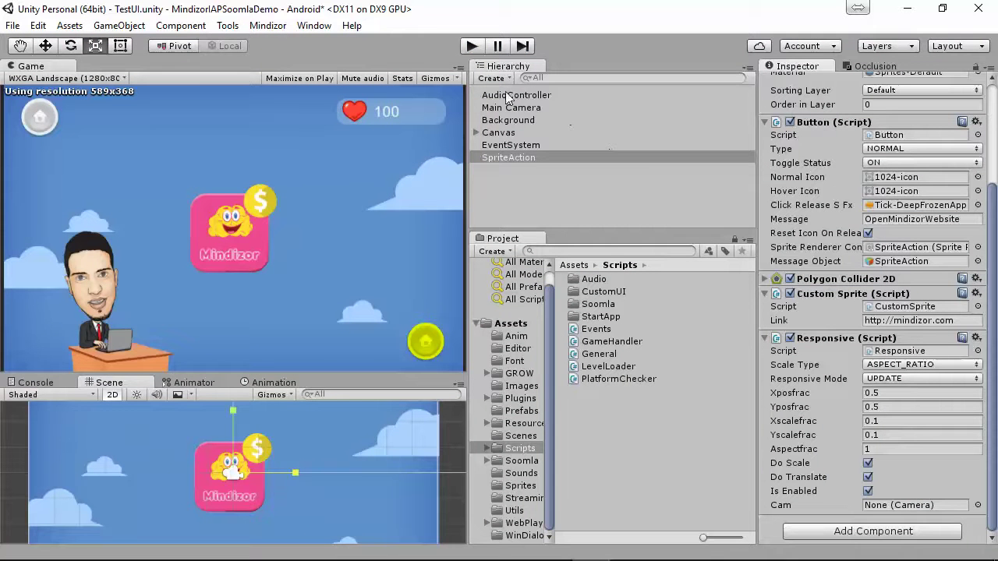
drag(511, 108, 897, 506)
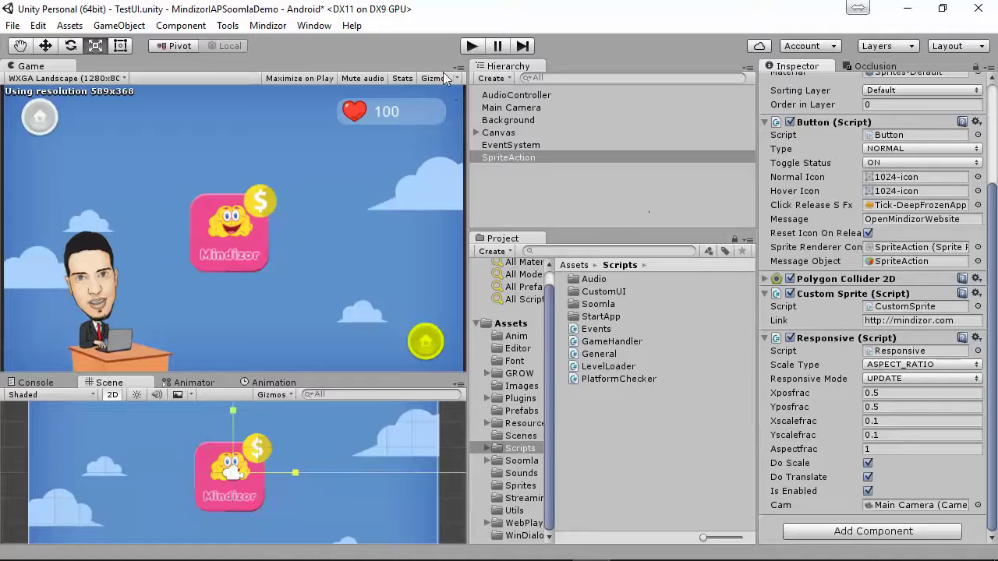
Run the game again and select SpriteAction to inspect its Responsive settings during play
click(472, 46)
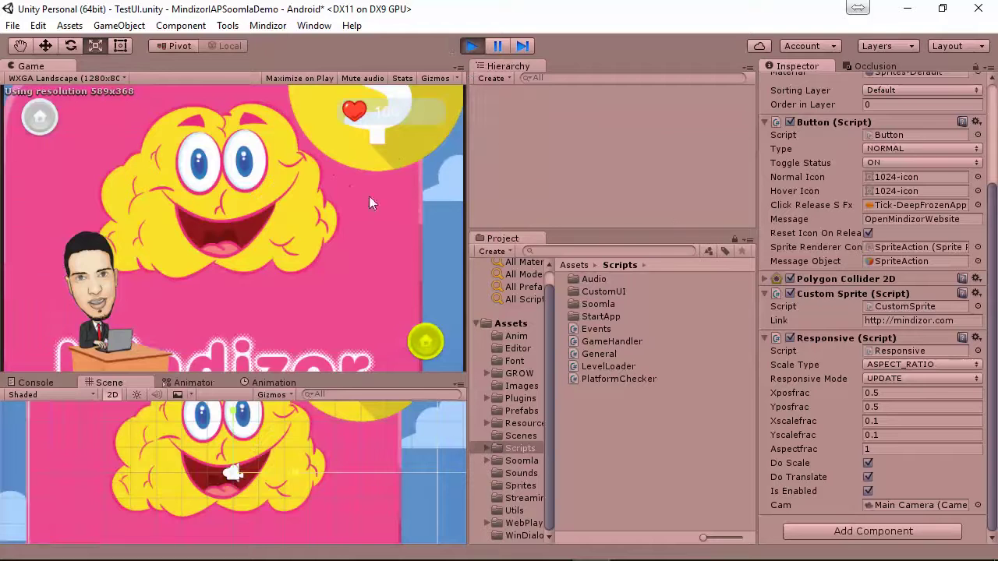
click(499, 46)
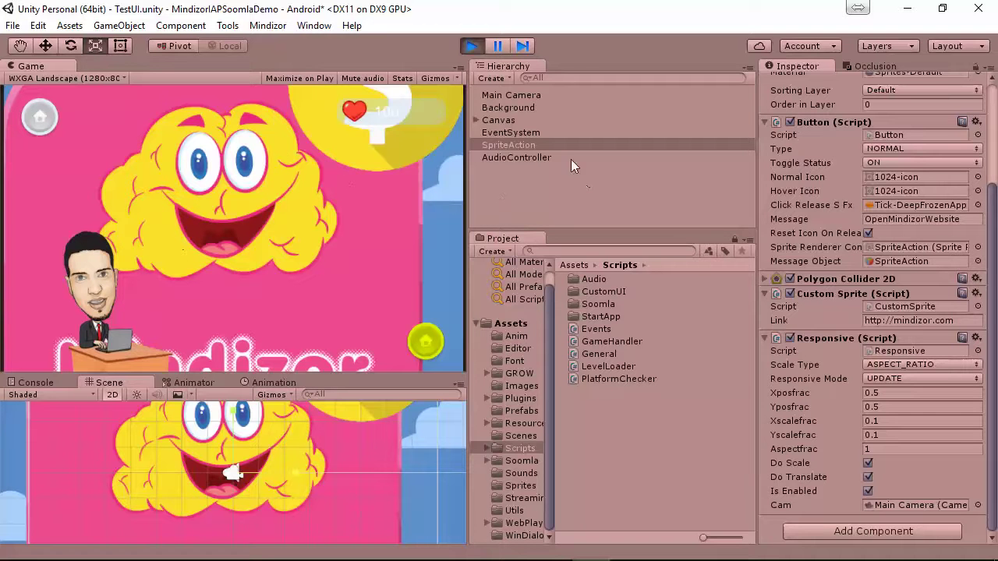
click(515, 158)
click(509, 147)
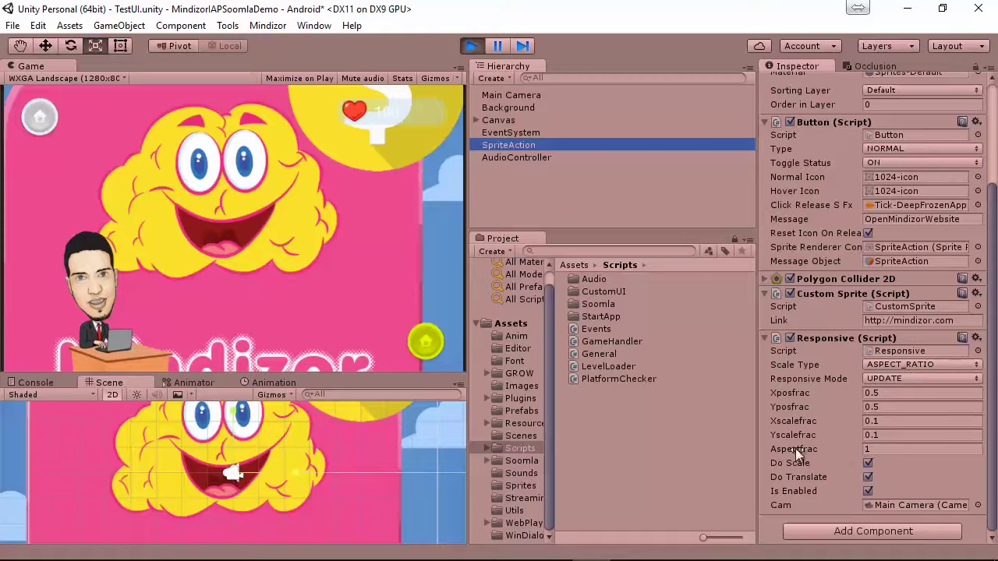
Set SpriteAction's Xposfrac and Yposfrac both to 0 in the running game
click(870, 450)
click(874, 394)
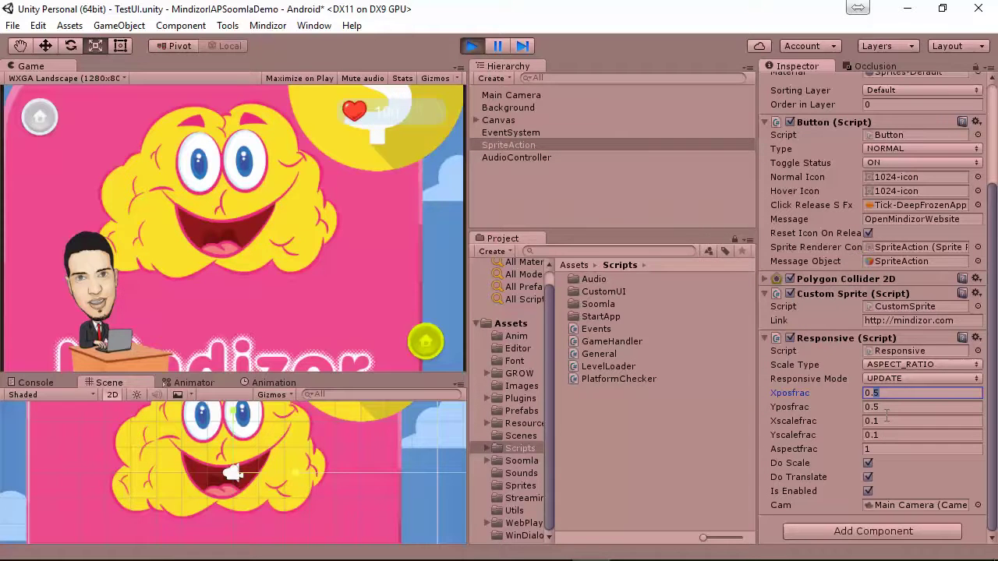
text(0)
click(885, 408)
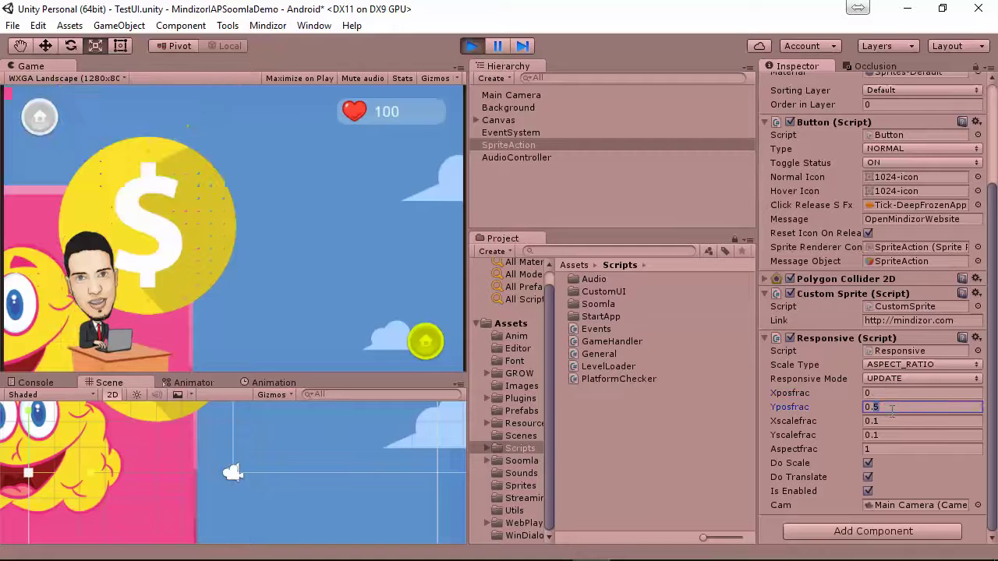
text(0.0)
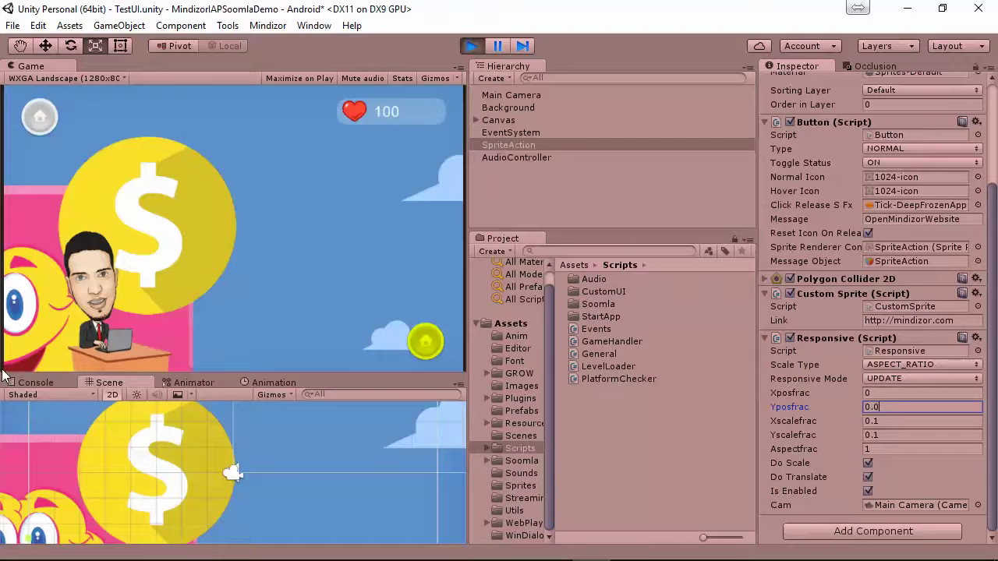
Set the Responsive script's Yposfrac to 0.5 and its Xscalefrac to 0.5
double_click(879, 407)
text(0.5)
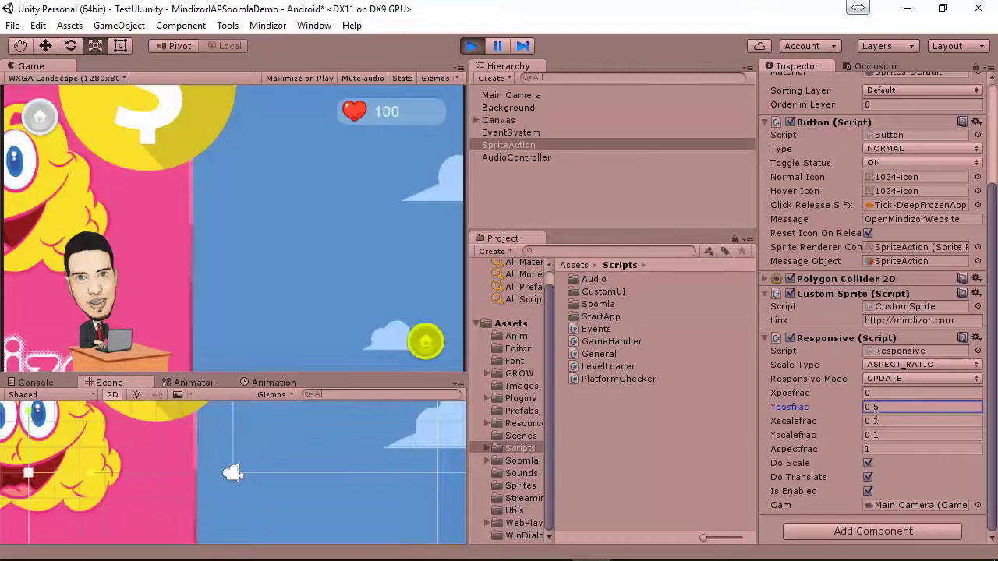
click(874, 421)
text(0.5)
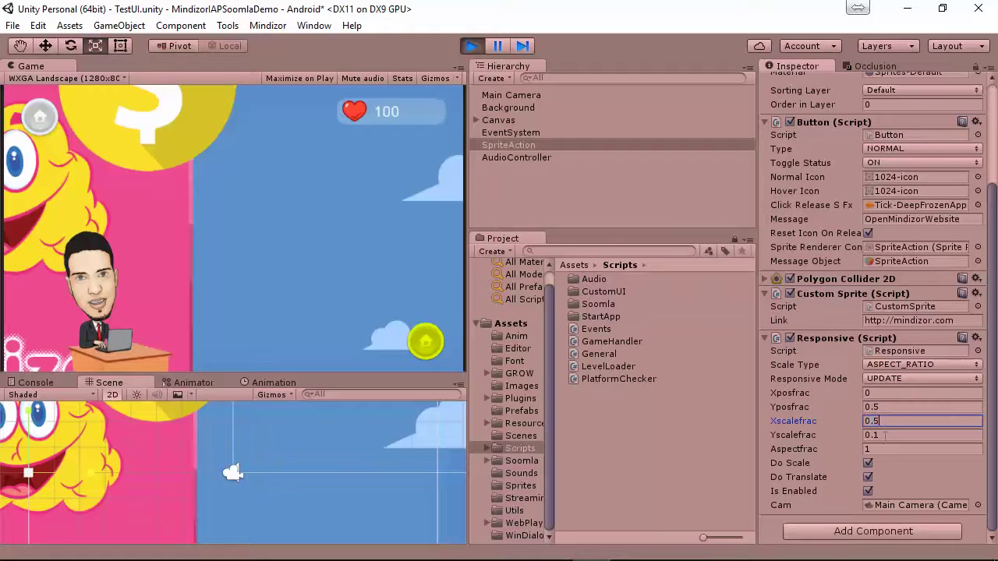
Shrink the sprite by setting Aspectfrac to 0.1, and set Xscalefrac to 0.1
click(885, 449)
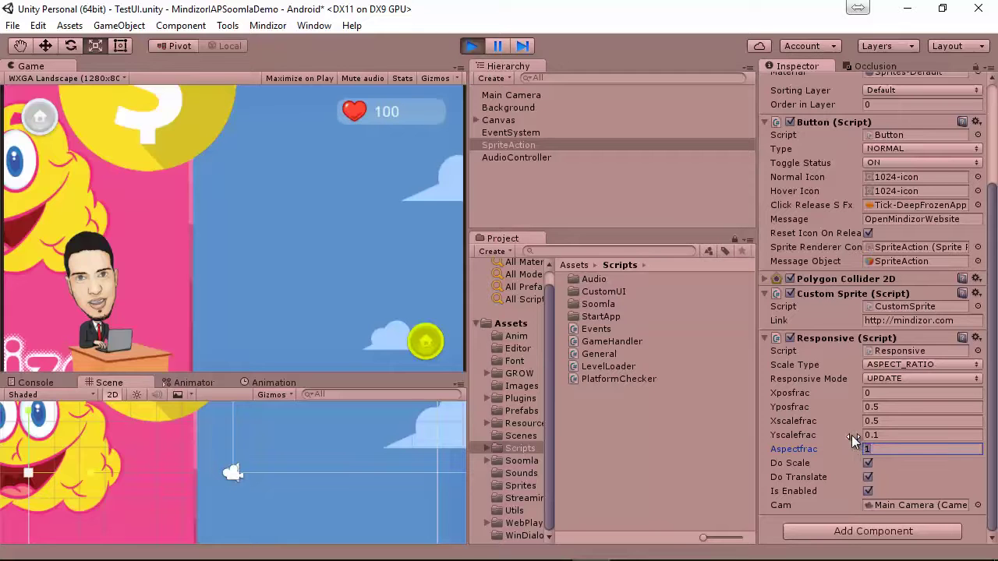
text(.1)
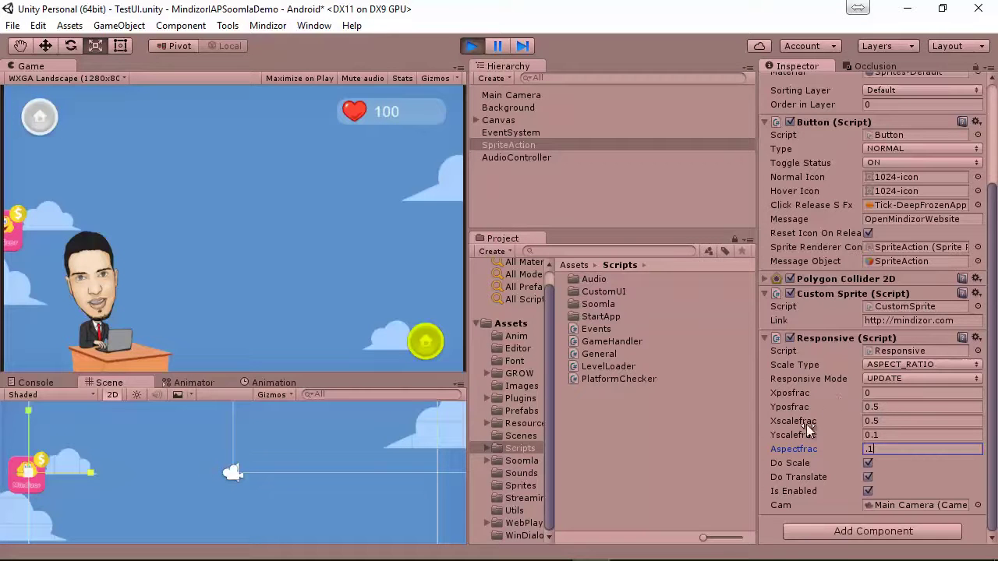
click(895, 421)
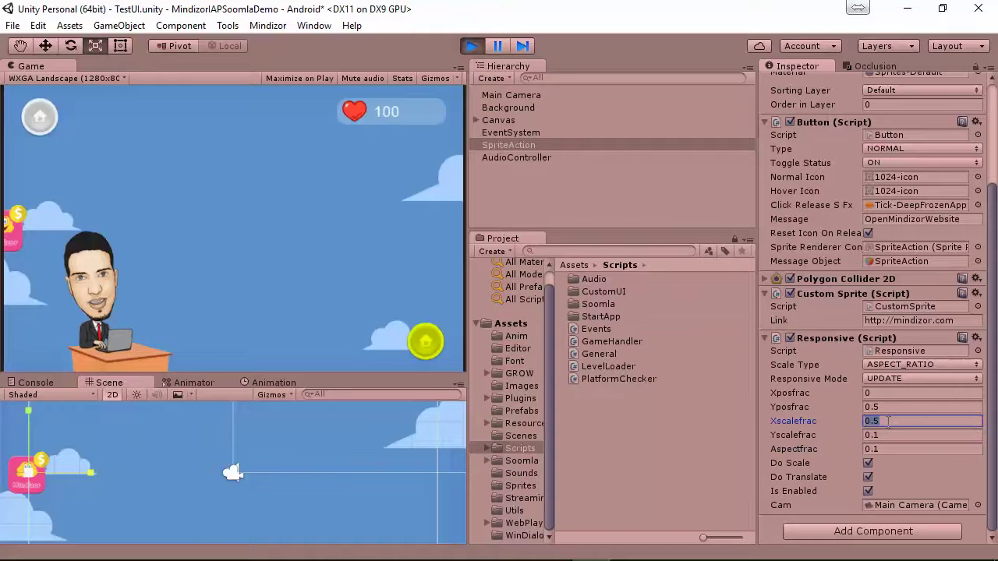
text(.1)
click(811, 449)
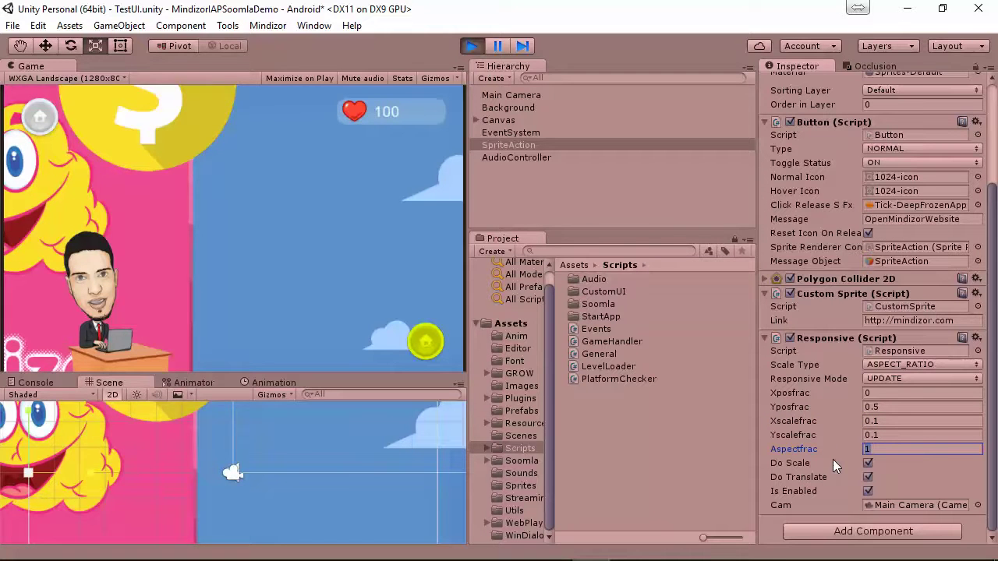
text(.1)
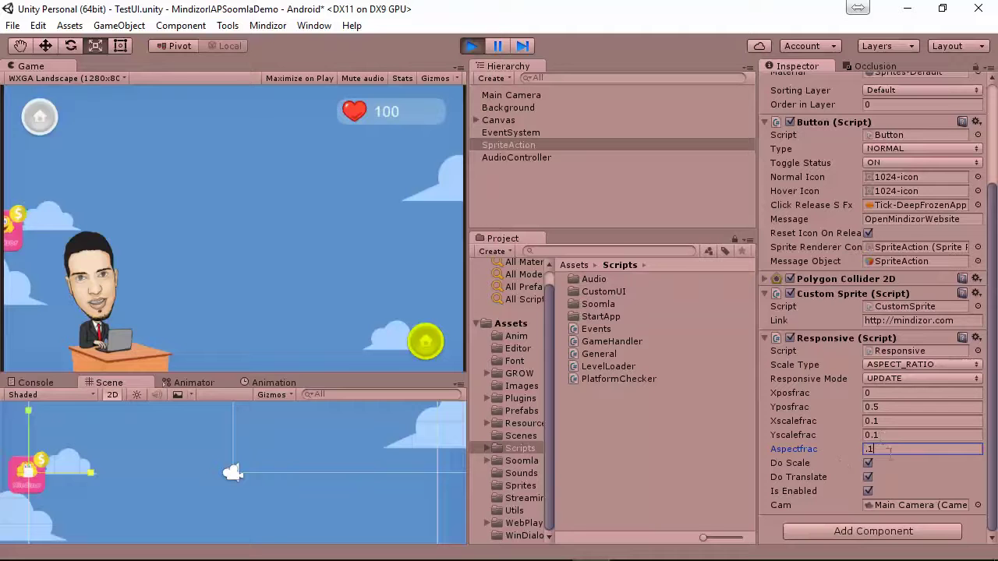
Centre the sprite horizontally by setting the Responsive script's Xposfrac to 0.5
click(886, 436)
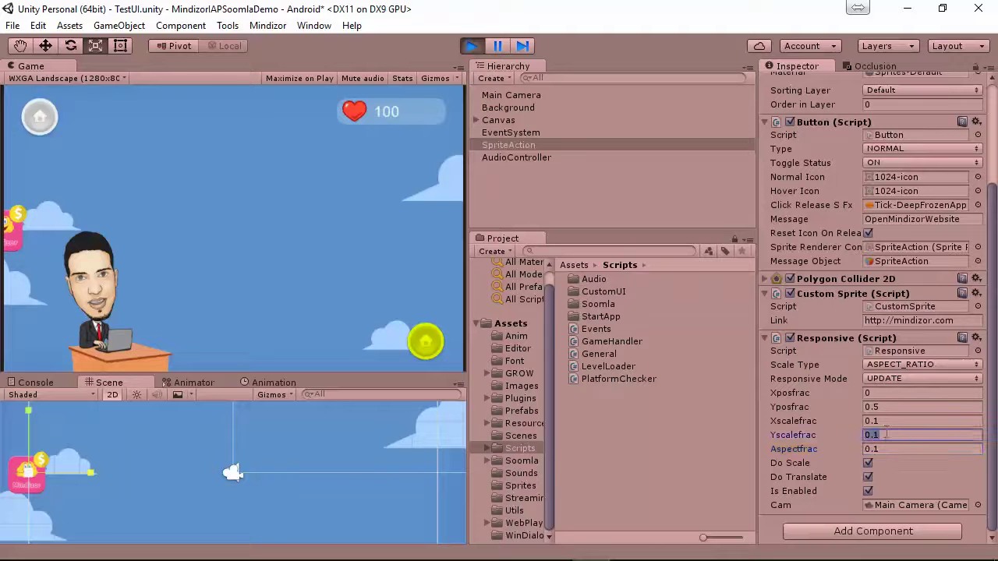
click(873, 393)
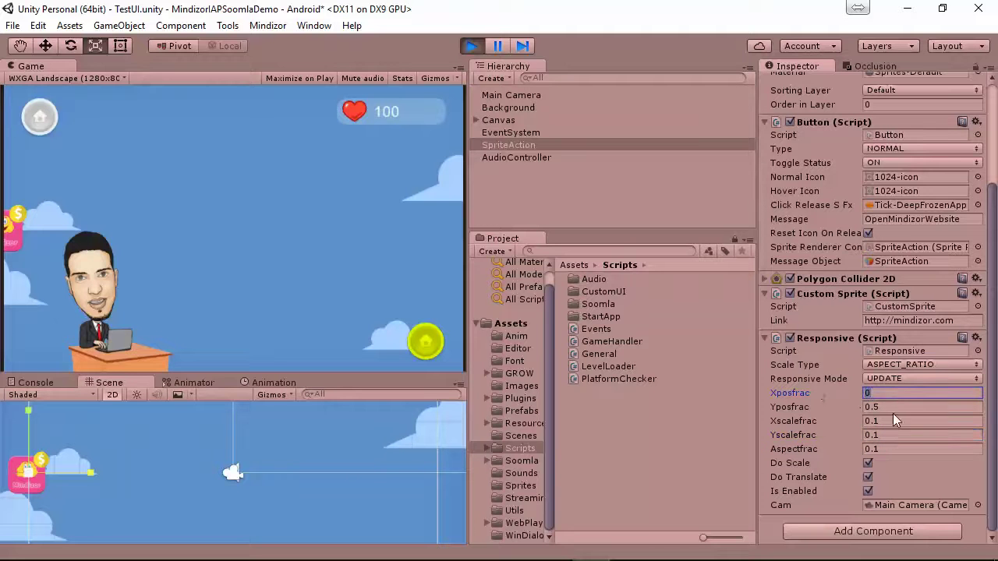
click(803, 407)
click(905, 393)
text(0.5)
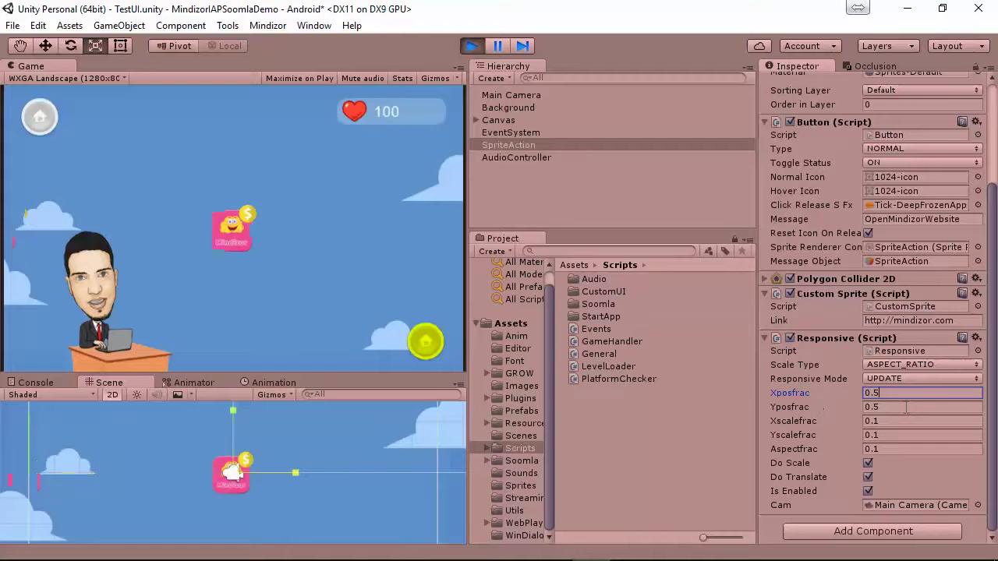
click(859, 394)
click(886, 393)
Switch to Snipping Tool and capture a rectangular snip of the whole Game view
mouse_move(439, 555)
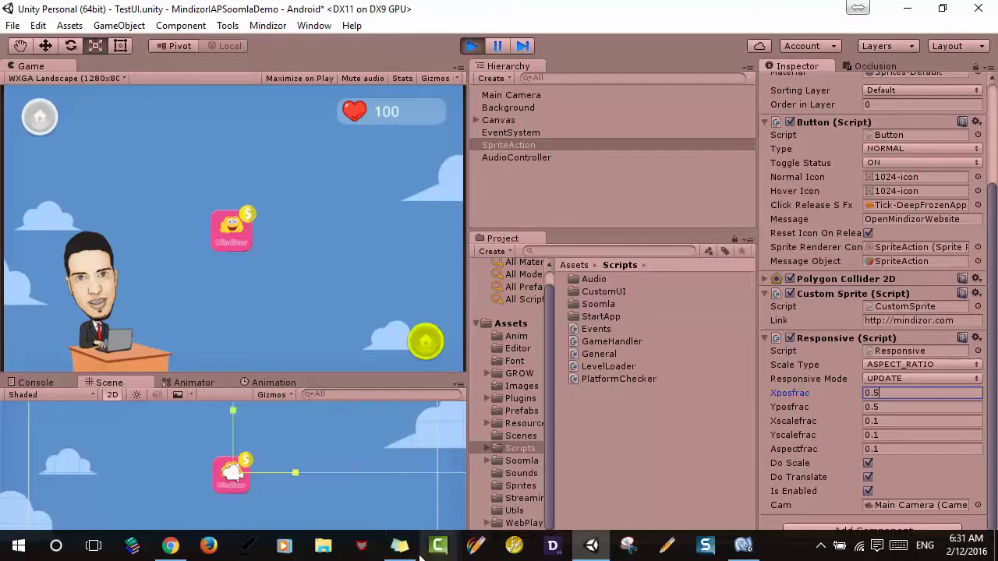
click(628, 546)
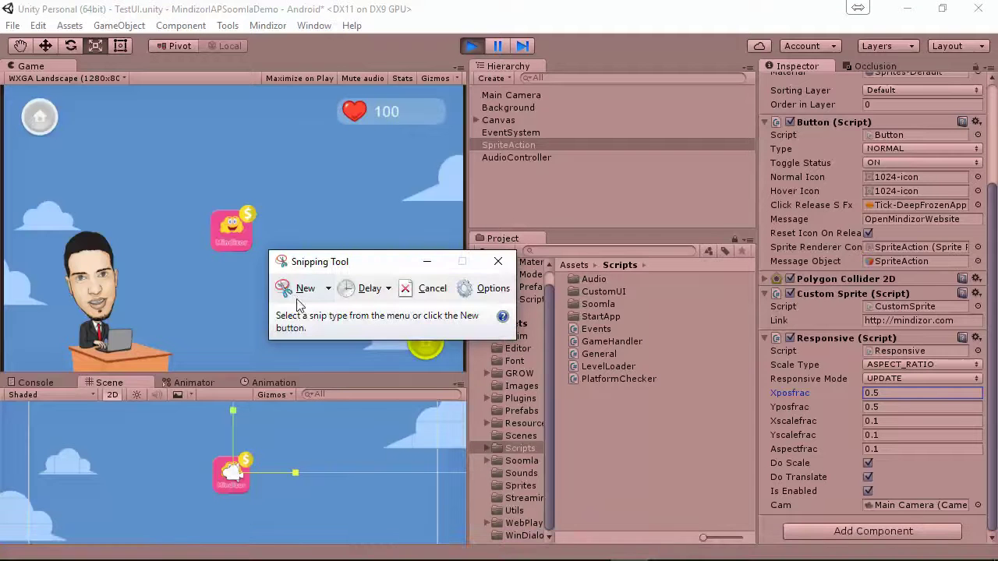
click(303, 289)
drag(4, 84, 468, 384)
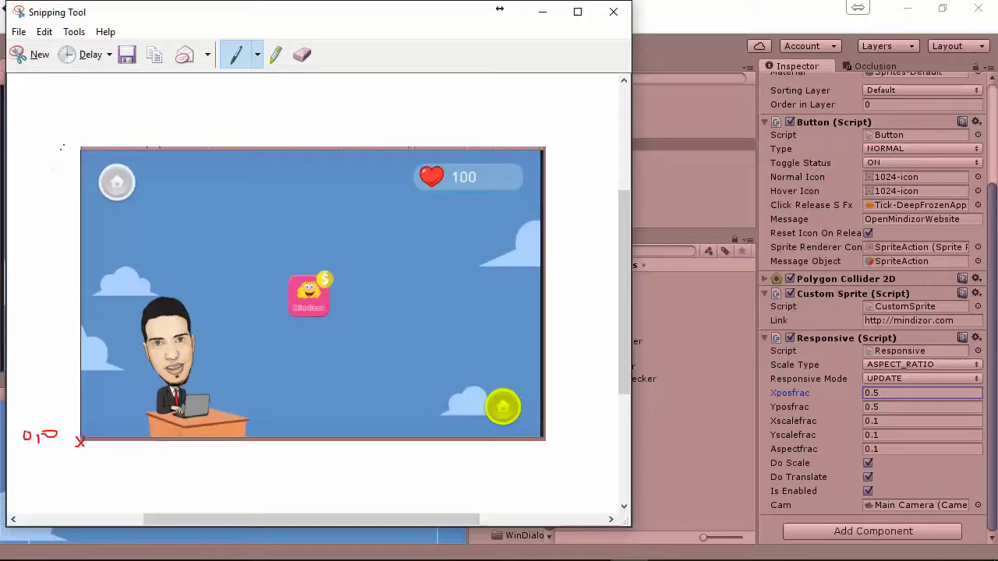
Draw a double-headed height arrow labelled 1 beside the captured screen and double-headed width arrows above and below it
mouse_move(62, 157)
mouse_down()
mouse_move(72, 155)
mouse_move(75, 439)
mouse_move(87, 424)
mouse_up()
drag(43, 300, 46, 320)
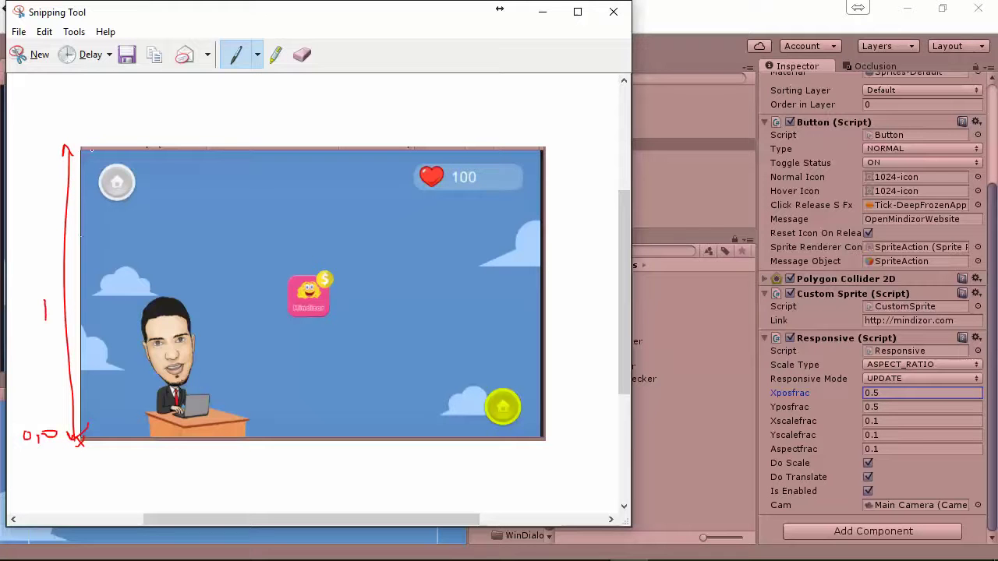
mouse_move(89, 135)
mouse_down()
mouse_move(84, 146)
mouse_move(560, 145)
mouse_move(515, 156)
mouse_up()
mouse_move(70, 460)
mouse_down()
mouse_move(58, 467)
mouse_move(548, 470)
mouse_move(548, 480)
mouse_up()
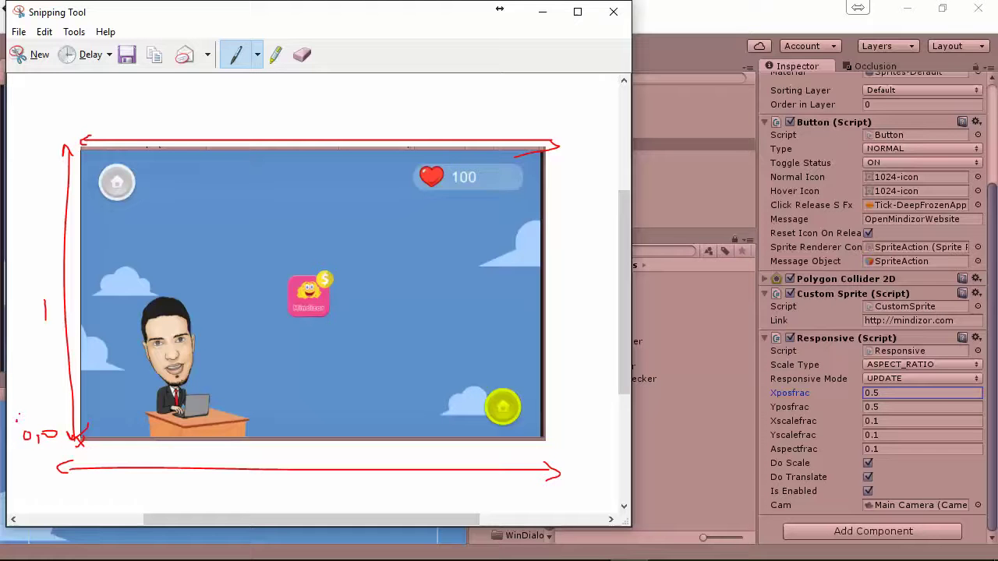
Write .5 .5 above the 0,0 label, underline half the bottom edge, and draw dashed guide lines meeting at the Mindizor icon
mouse_move(25, 419)
mouse_down()
mouse_move(51, 415)
mouse_move(50, 426)
mouse_move(21, 422)
mouse_up()
mouse_move(87, 441)
mouse_down()
mouse_move(317, 446)
mouse_move(303, 436)
mouse_up()
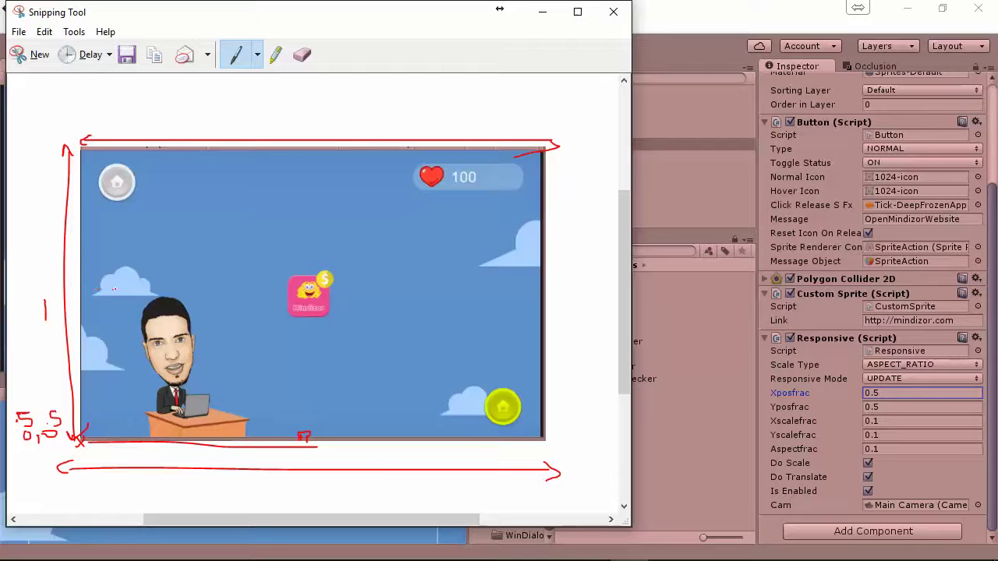
drag(112, 290, 121, 290)
drag(140, 291, 170, 291)
drag(188, 294, 268, 297)
drag(310, 400, 307, 418)
drag(312, 362, 311, 309)
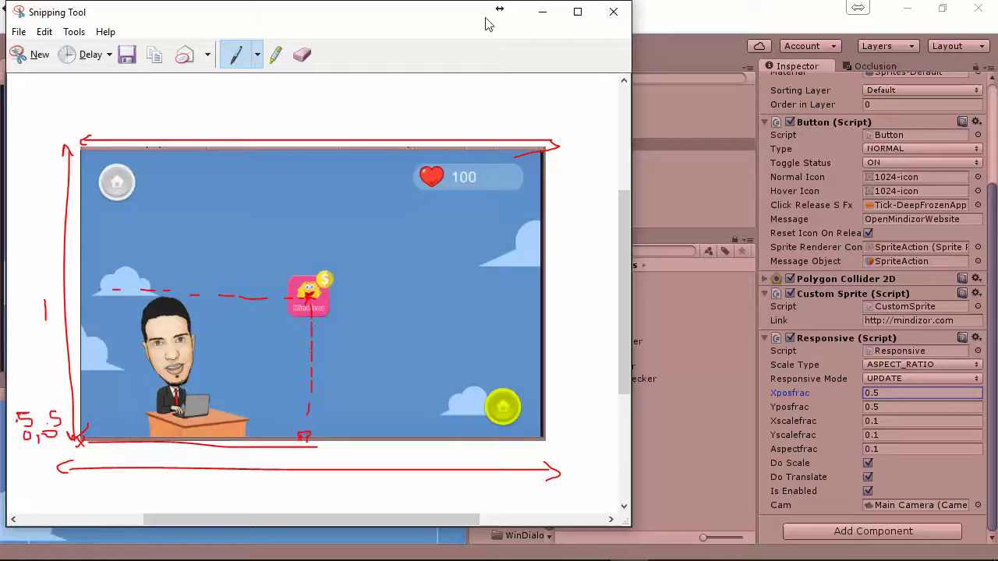
Put Snipping Tool away, return to Unity and examine the Responsive script's Xposfrac, Yposfrac and Xscalefrac values
click(542, 12)
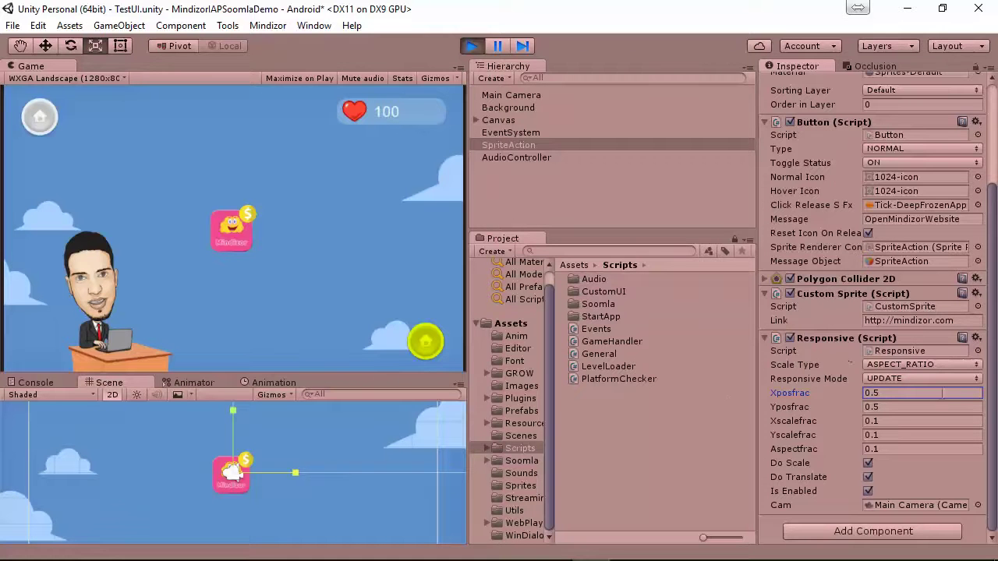
click(798, 395)
click(805, 410)
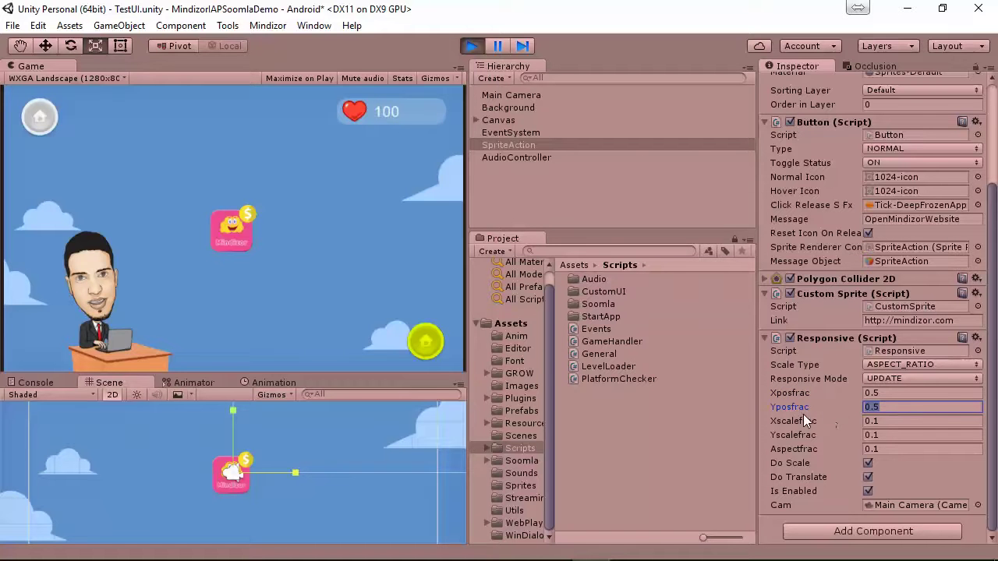
click(814, 395)
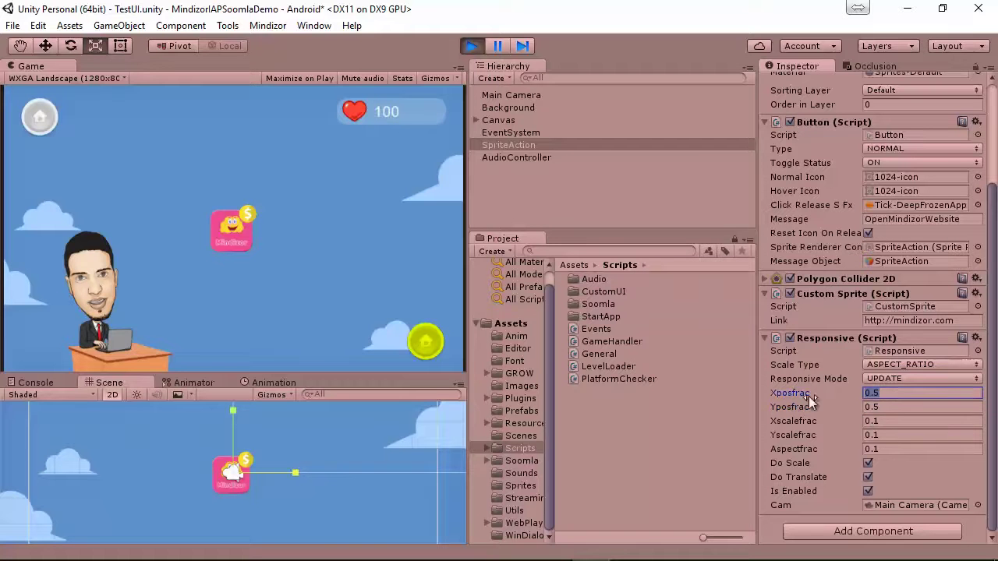
click(916, 412)
click(891, 395)
click(899, 409)
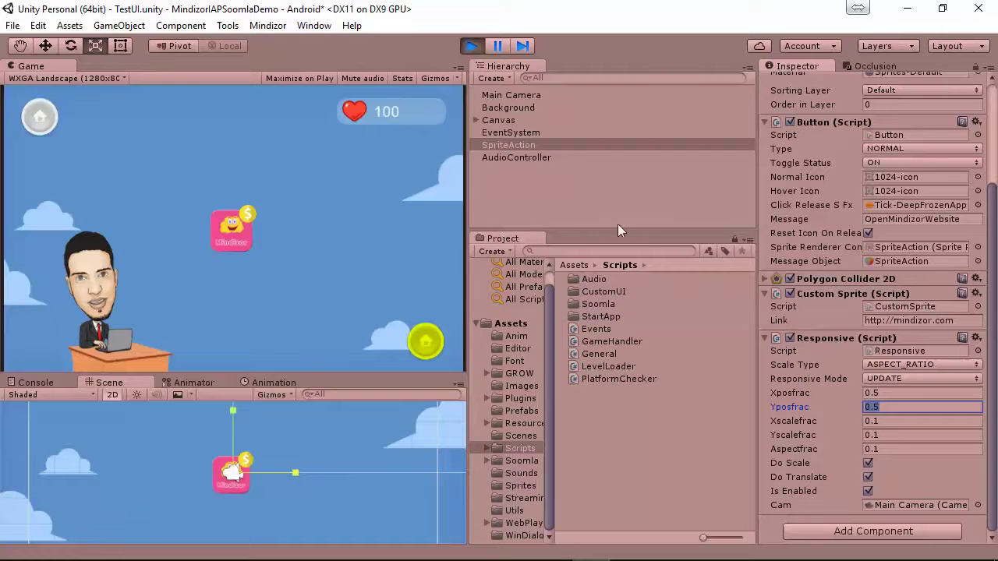
click(899, 421)
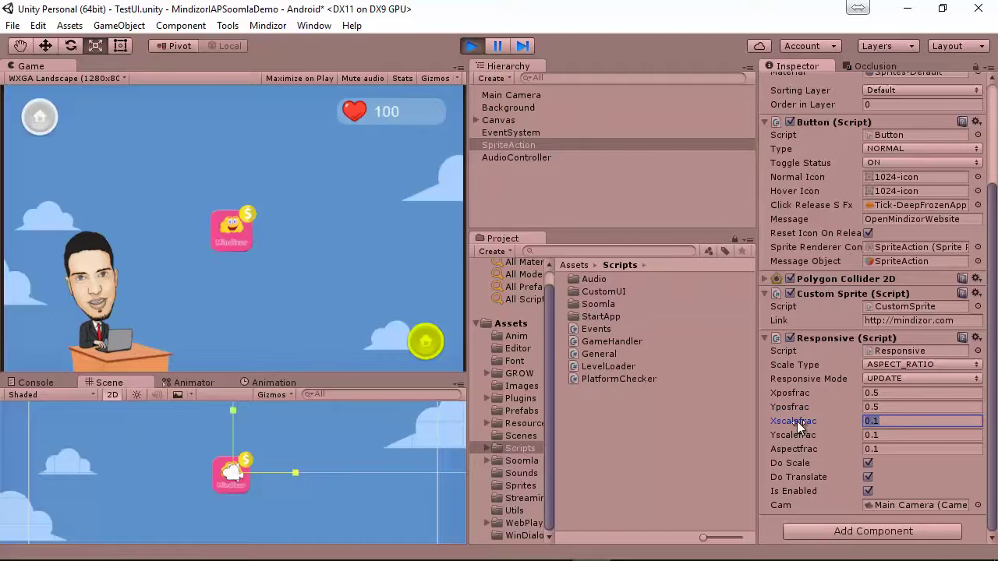
click(900, 407)
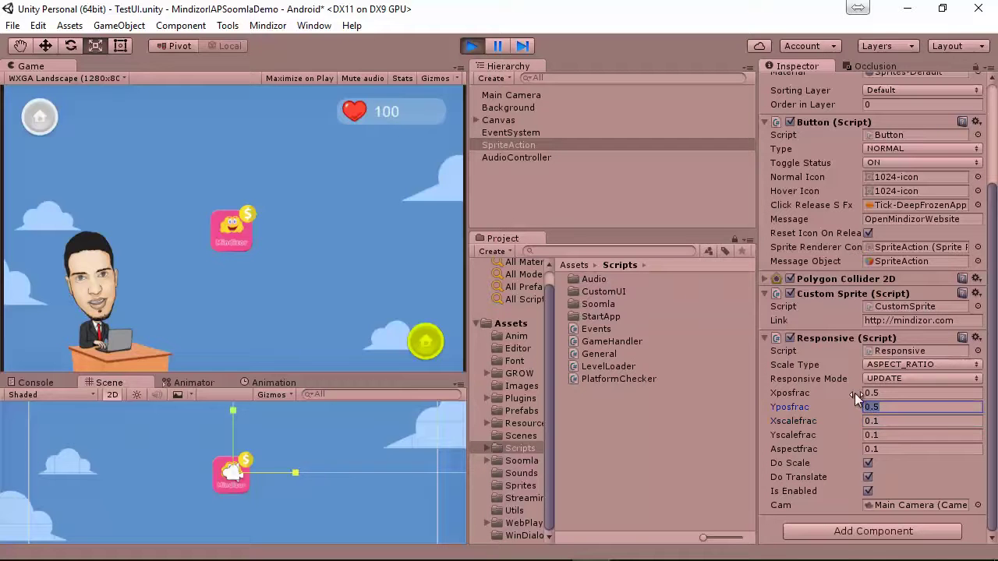
click(896, 393)
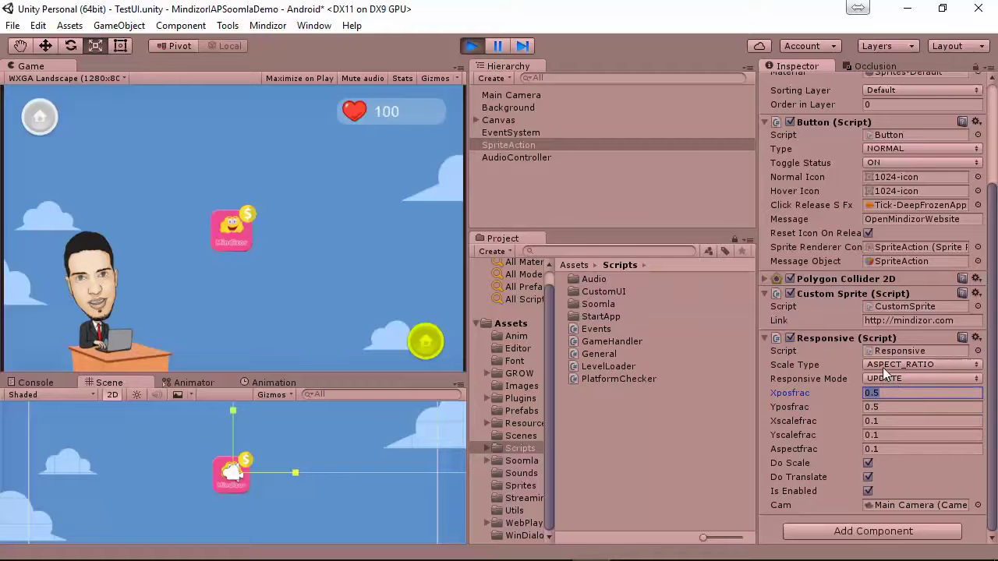
Switch the Responsive script's Scale Type to PERCENTAGE and back to ASPECT_RATIO
click(911, 365)
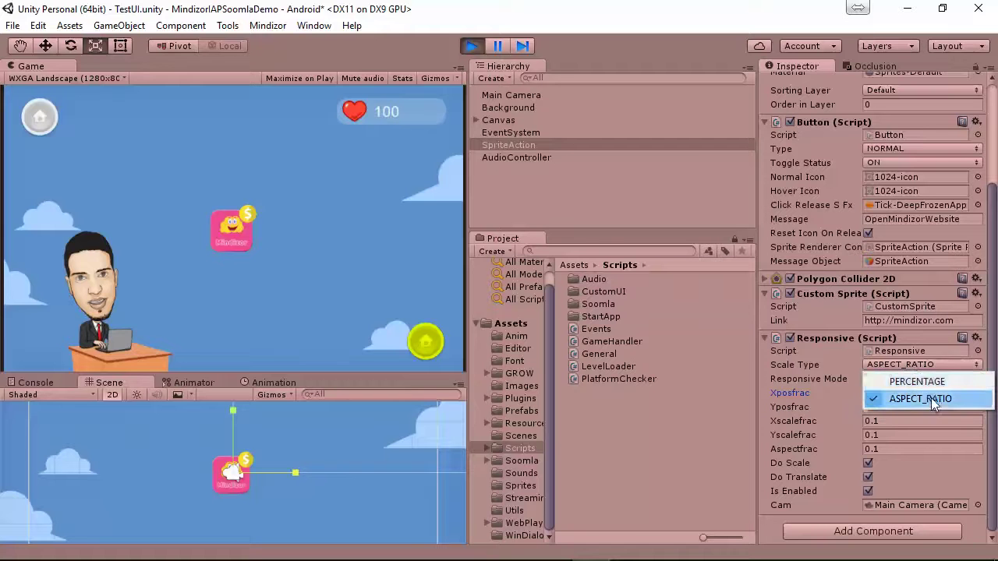
click(923, 381)
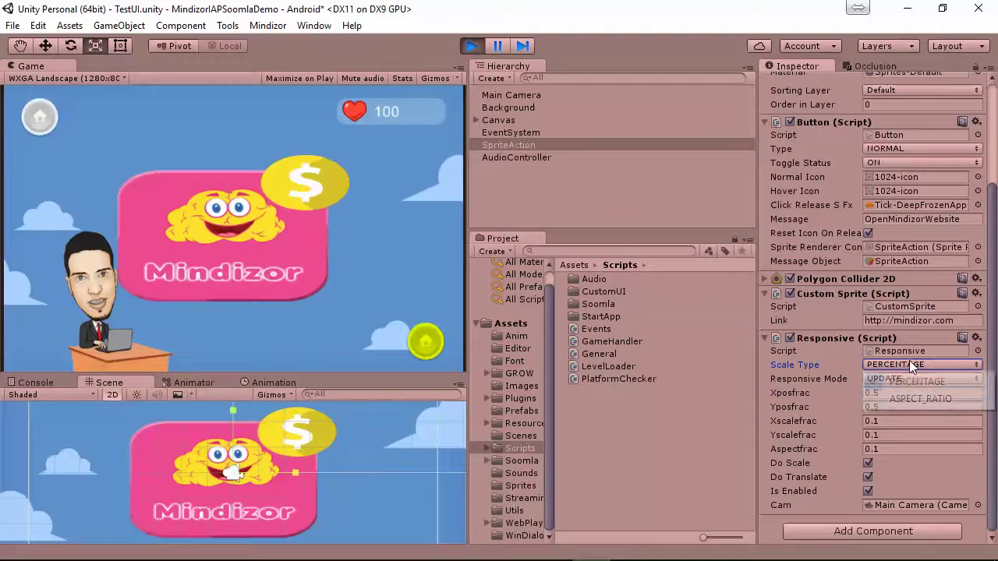
click(908, 365)
click(905, 398)
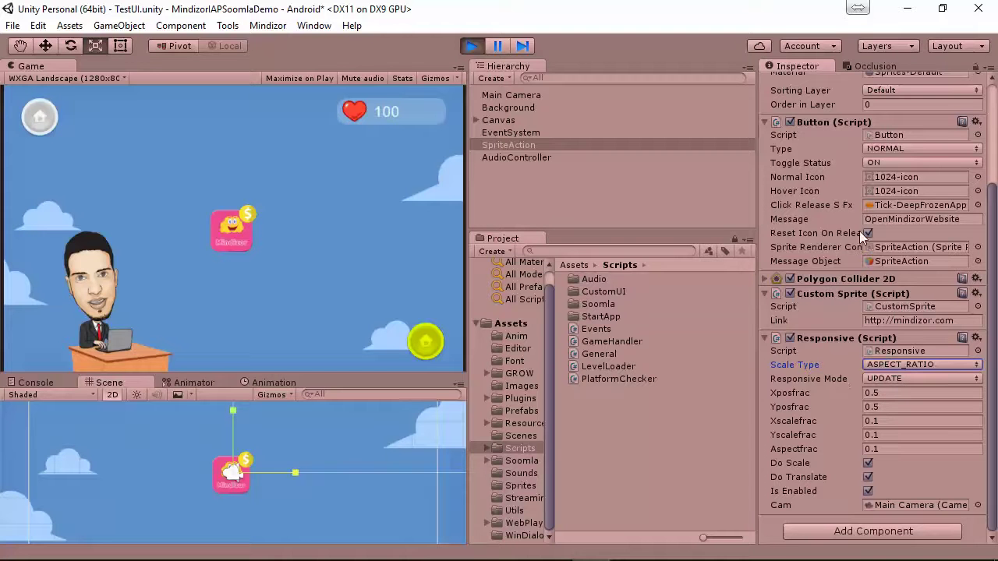
Enlarge the sprite by setting Aspectfrac to 0.5, and reduce it by changing the value to 0.15
click(891, 450)
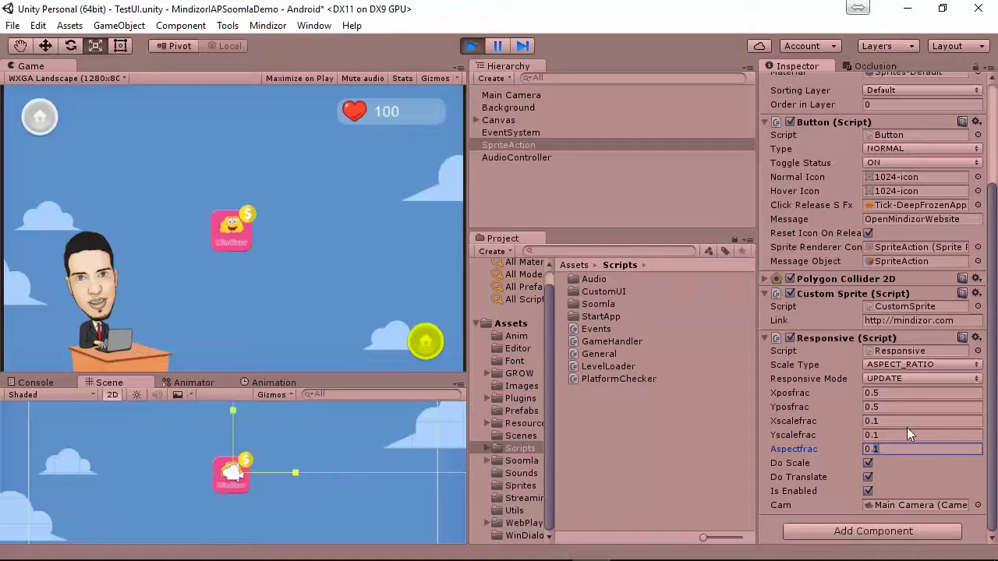
text(5)
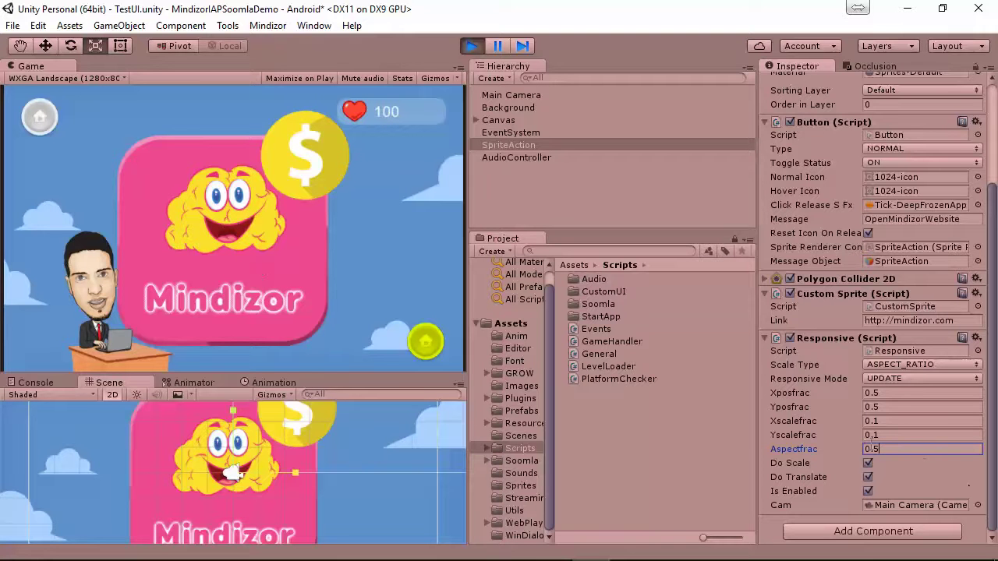
key(Left)
text(1)
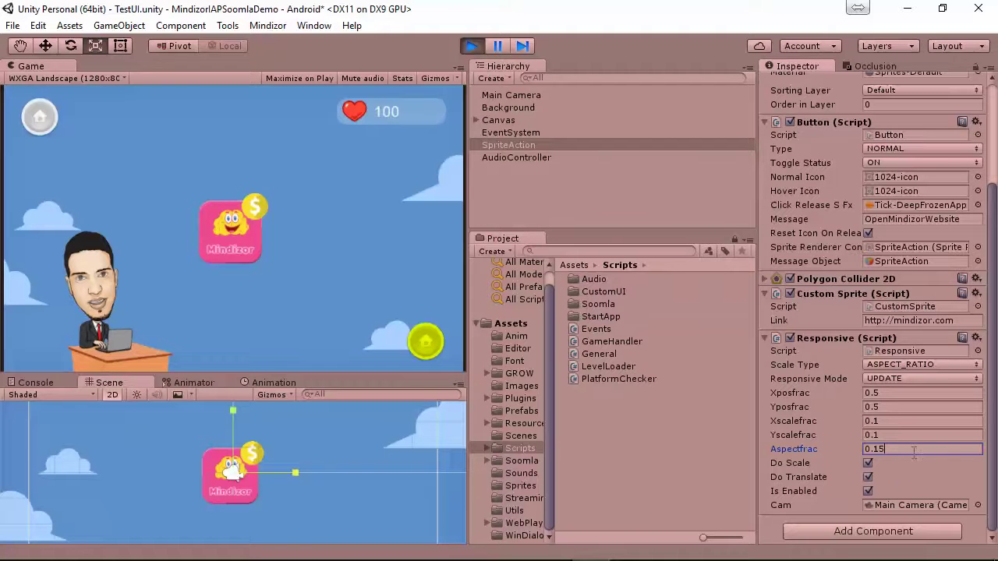
click(851, 456)
Turn the Responsive script's Is Enabled and Do Translate options off and back on
click(867, 489)
click(869, 478)
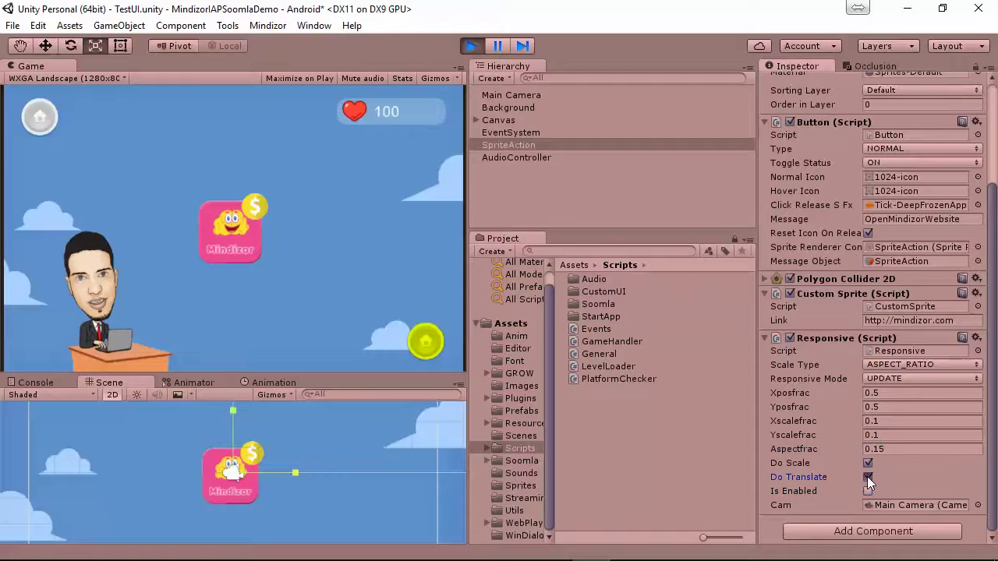
click(867, 477)
click(867, 490)
Turn off Do Scale and set Aspectfrac to 0.55 to test the value with scaling disabled
click(868, 463)
click(900, 449)
text(0.5)
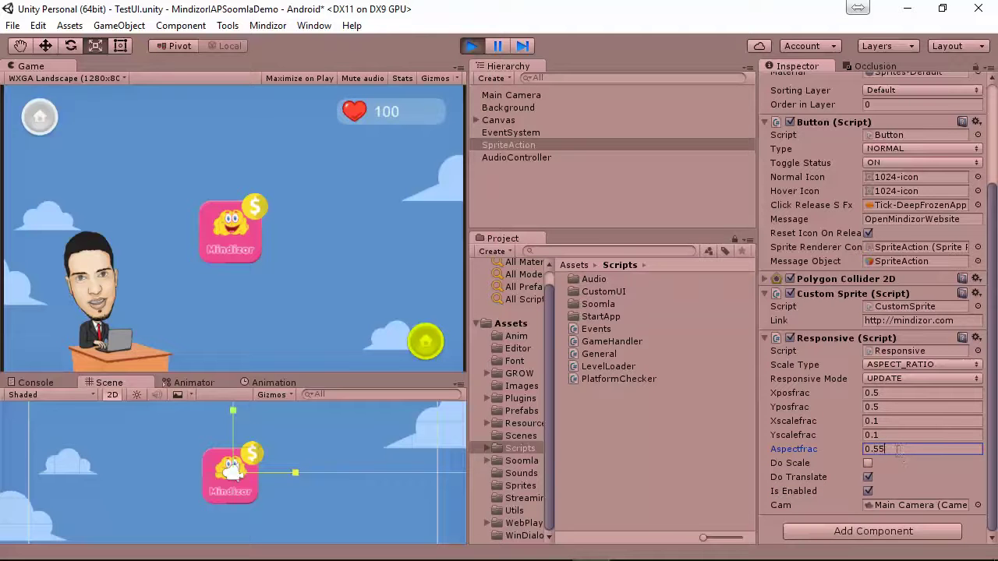
text(5)
click(890, 436)
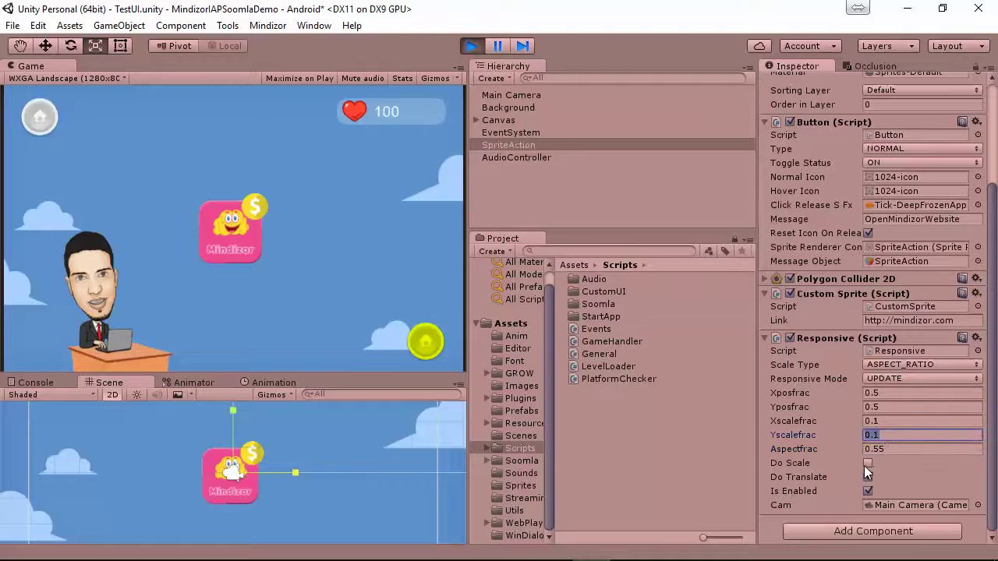
Turn Do Scale back on and set Aspectfrac to 0.1
click(867, 463)
click(868, 463)
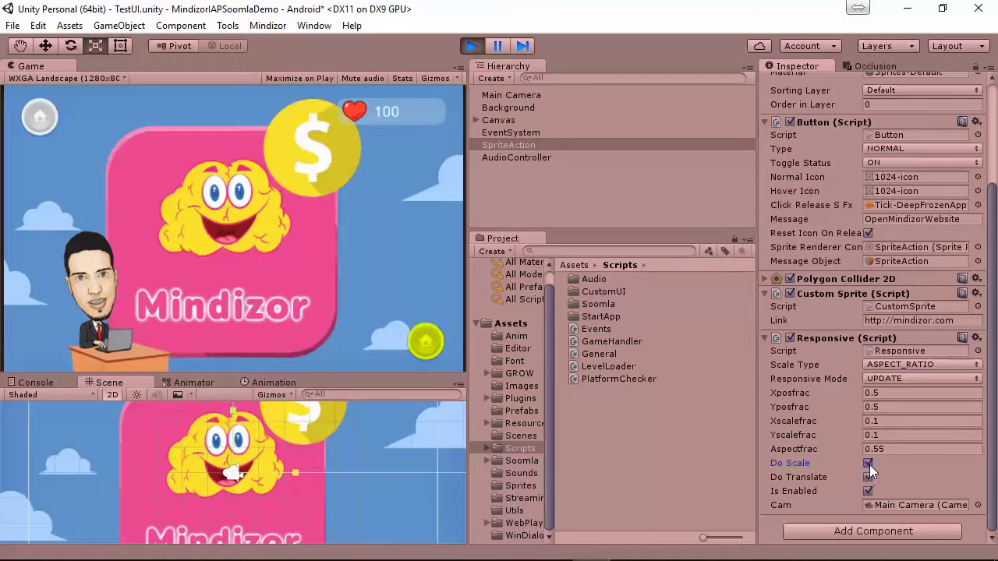
click(877, 449)
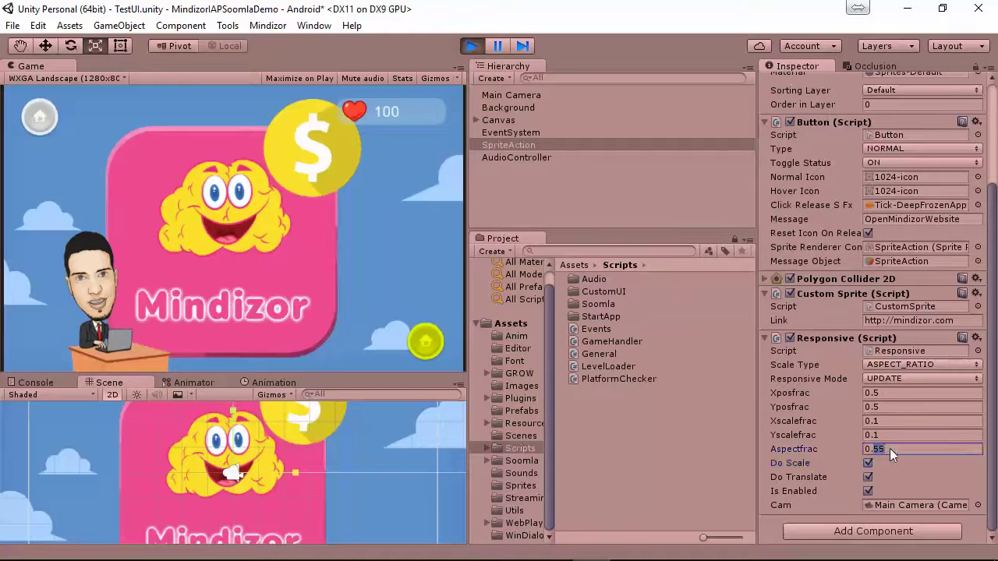
text(0.1)
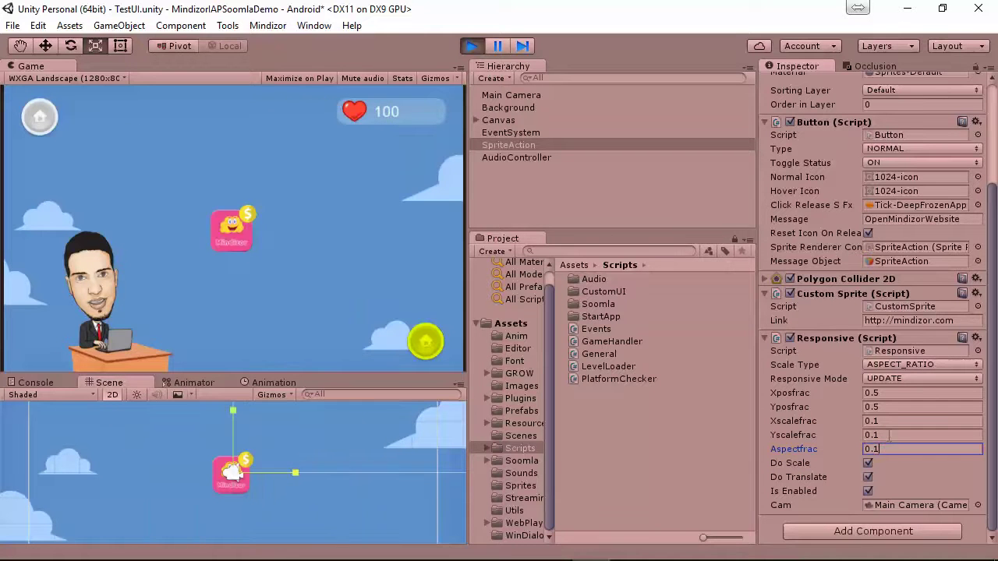
key(shift+Tab)
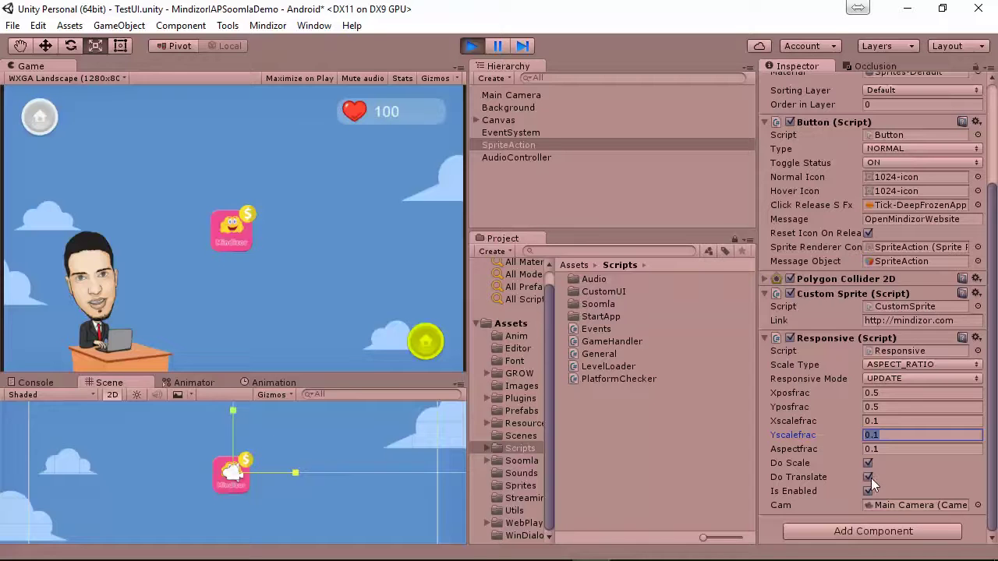
Turn off Do Translate and set Yposfrac to 1 to test the value with translation disabled
click(869, 478)
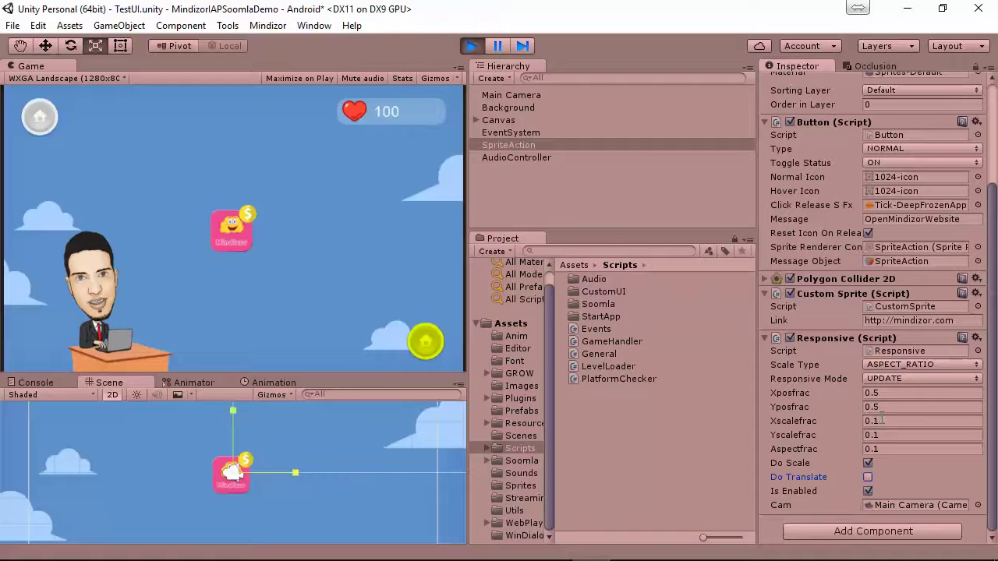
click(878, 407)
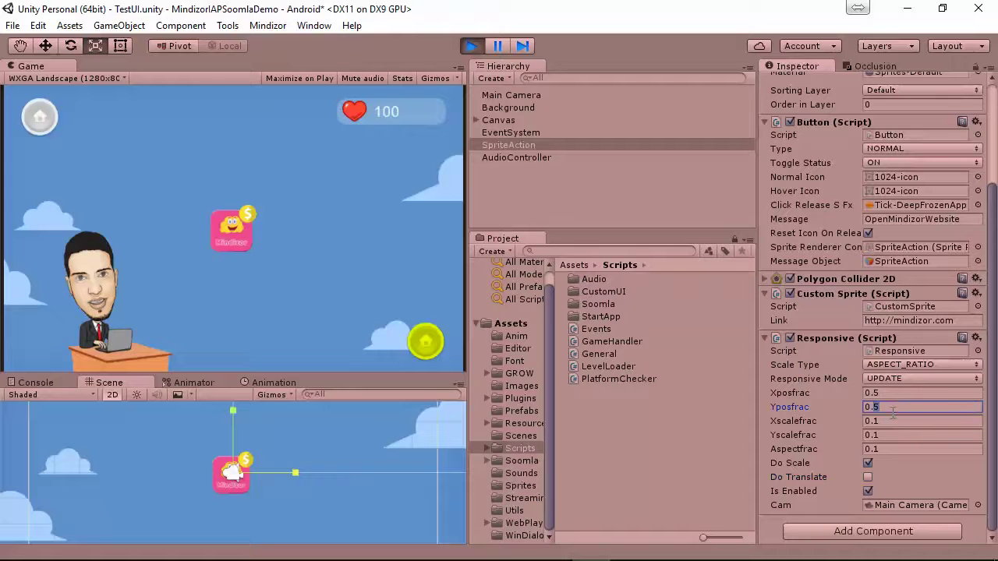
text(0.66)
key(Tab)
click(893, 407)
text(1)
key(Tab)
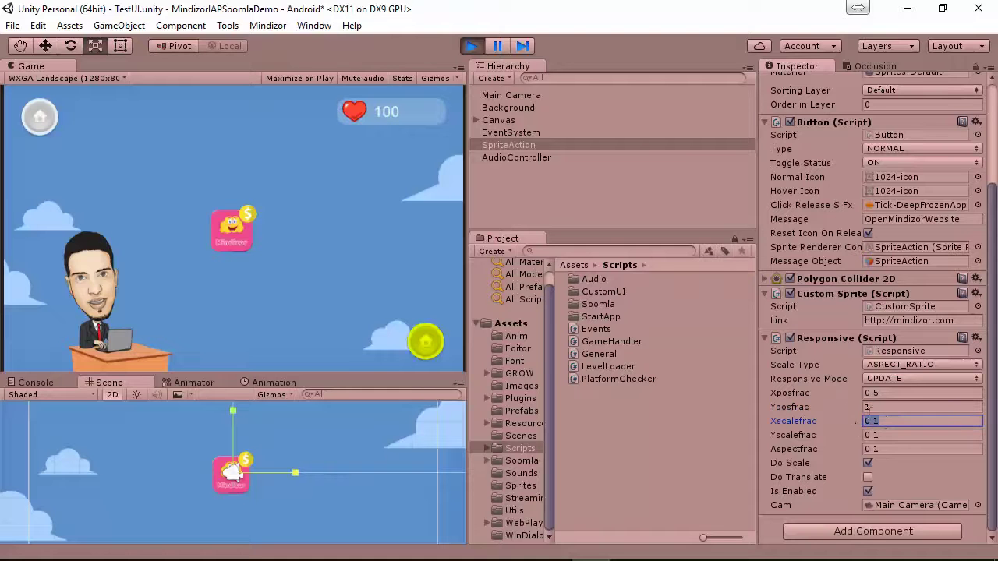
Turn Do Translate back on and centre the sprite vertically by setting Yposfrac to 0.5
click(867, 477)
click(868, 478)
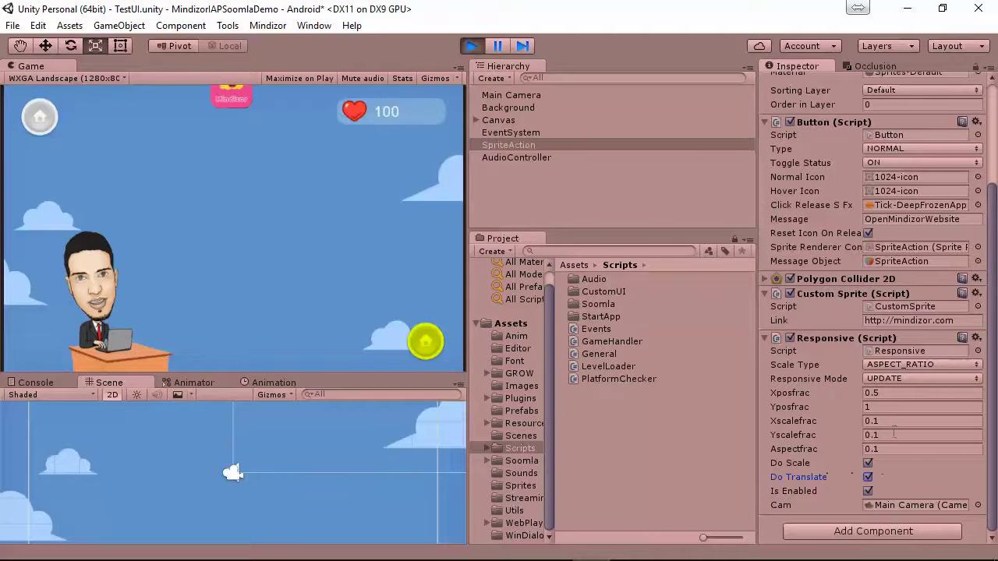
click(895, 407)
key(shift+Tab)
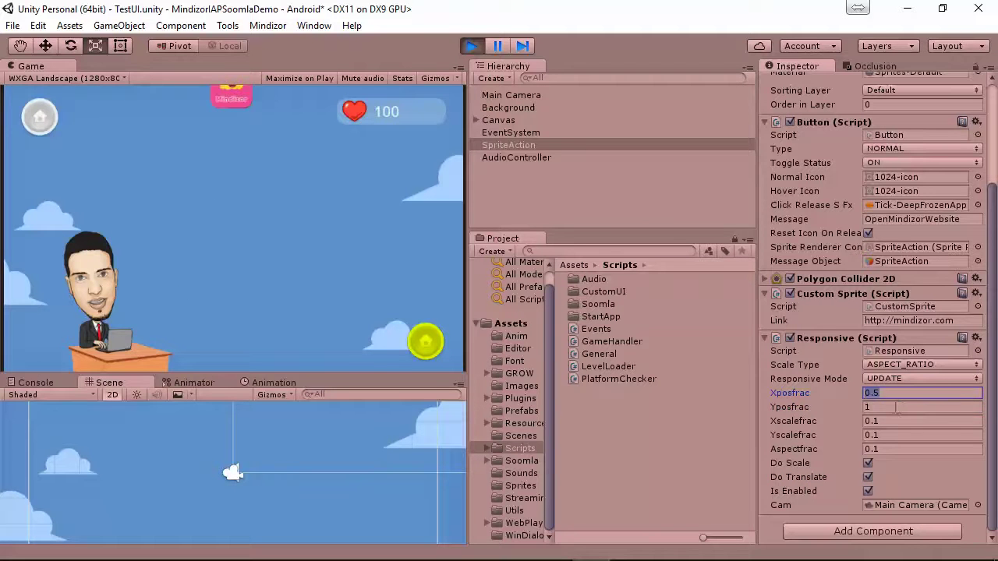
key(Tab)
text(0.5)
key(Tab)
Turn the Responsive script's Is Enabled option off and on again
click(867, 492)
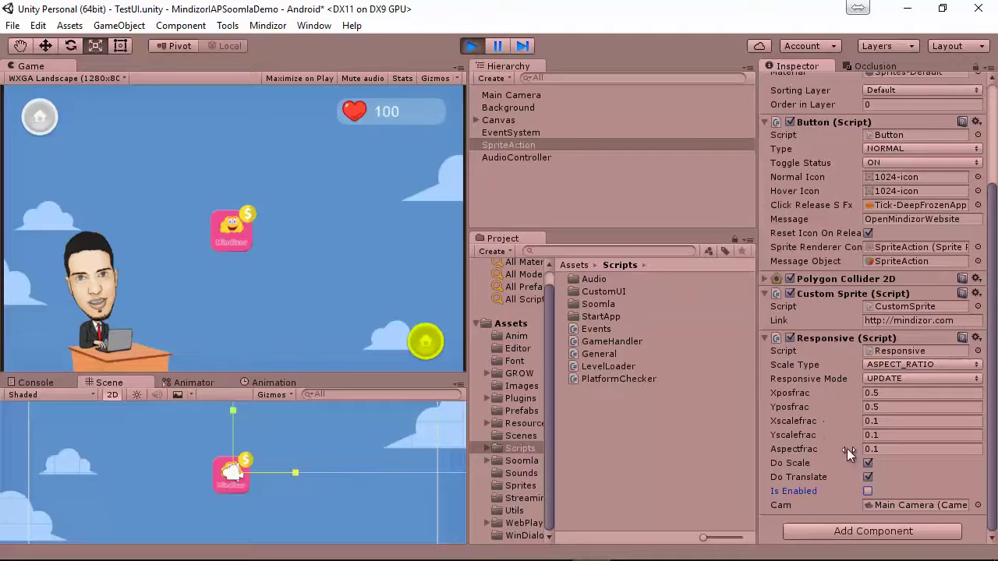
click(869, 491)
click(868, 491)
Compare the sprite under the PERCENTAGE and ASPECT_RATIO scale types, and leave Scale Type set to PERCENTAGE
click(913, 393)
click(894, 364)
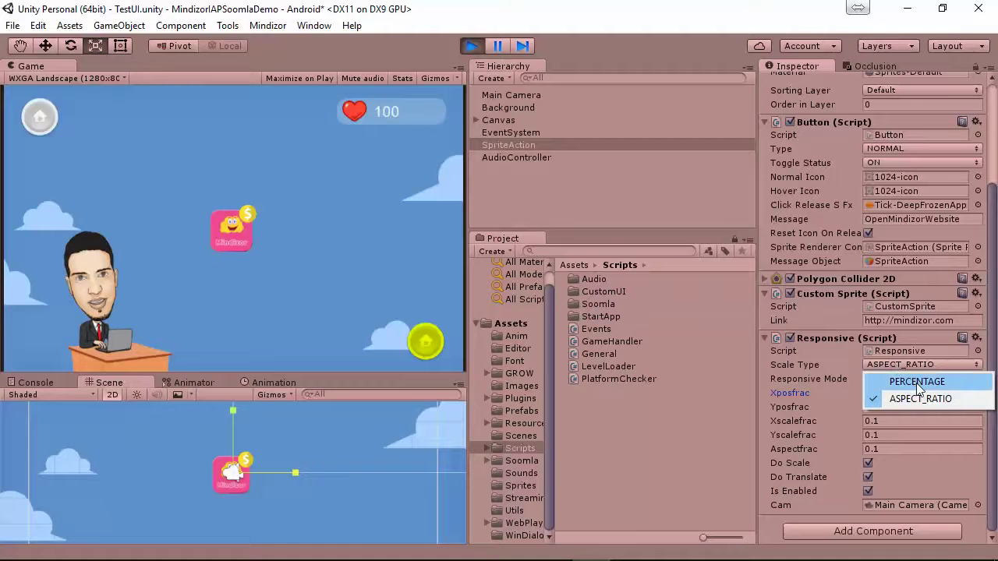
click(911, 383)
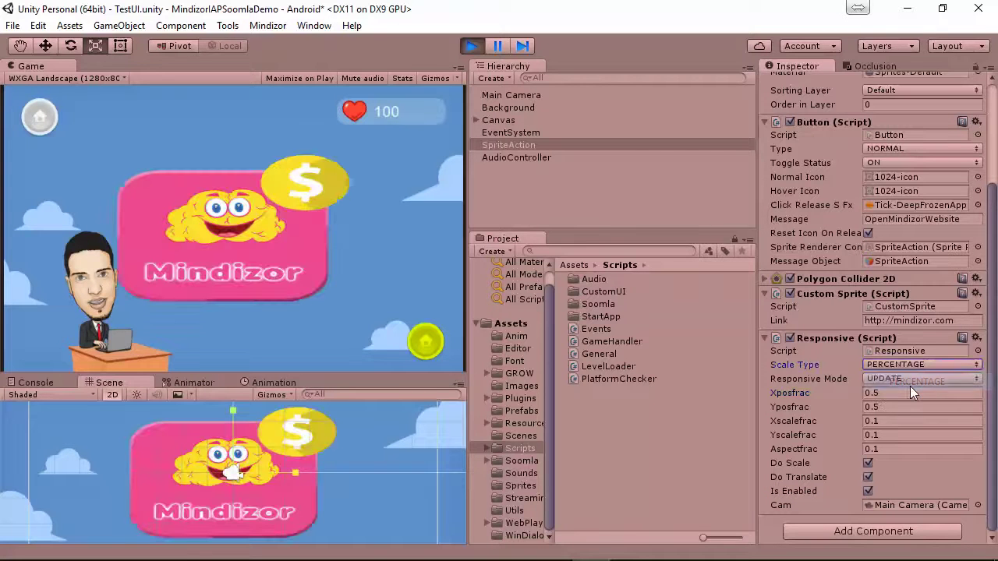
click(912, 365)
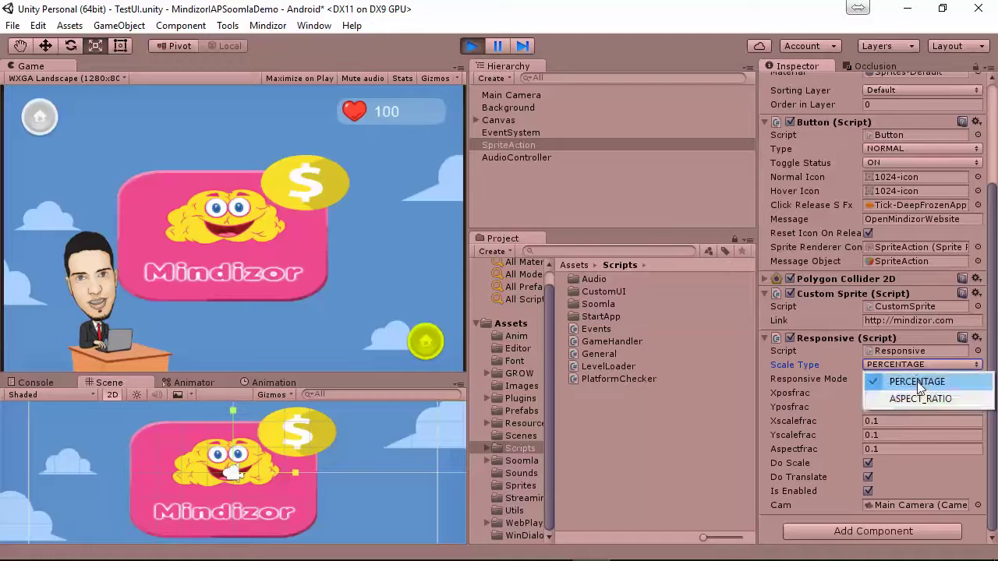
click(918, 398)
click(899, 365)
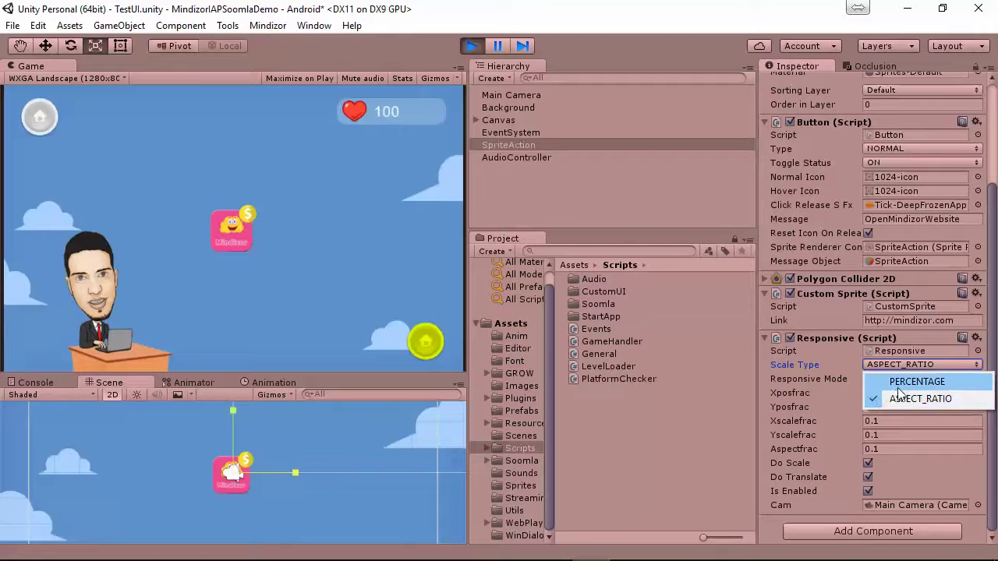
click(900, 385)
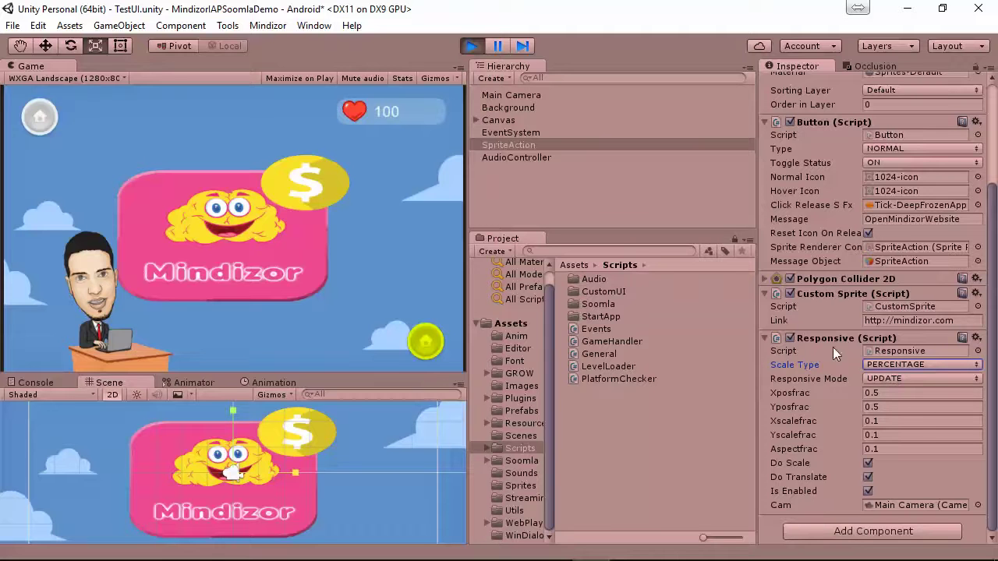
Stretch the sprite by setting Xscalefrac to 0.2 and then 0.3, and set Yscalefrac to 0.3
double_click(889, 425)
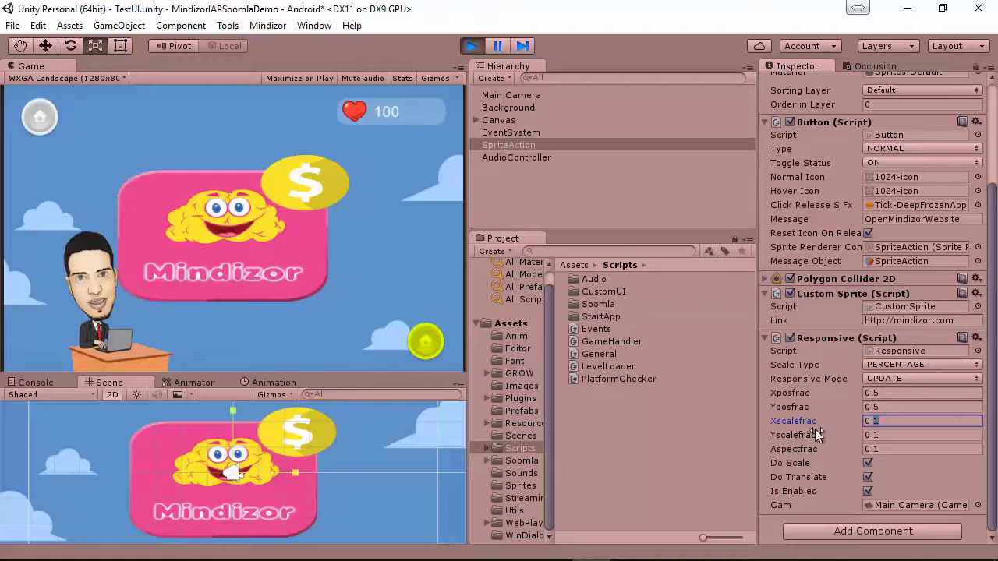
text(2)
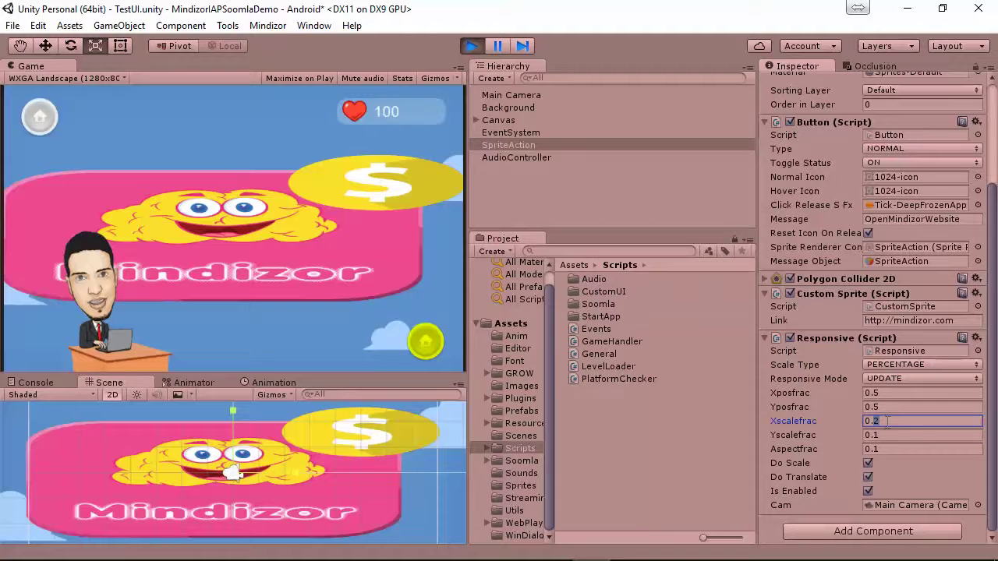
text(3)
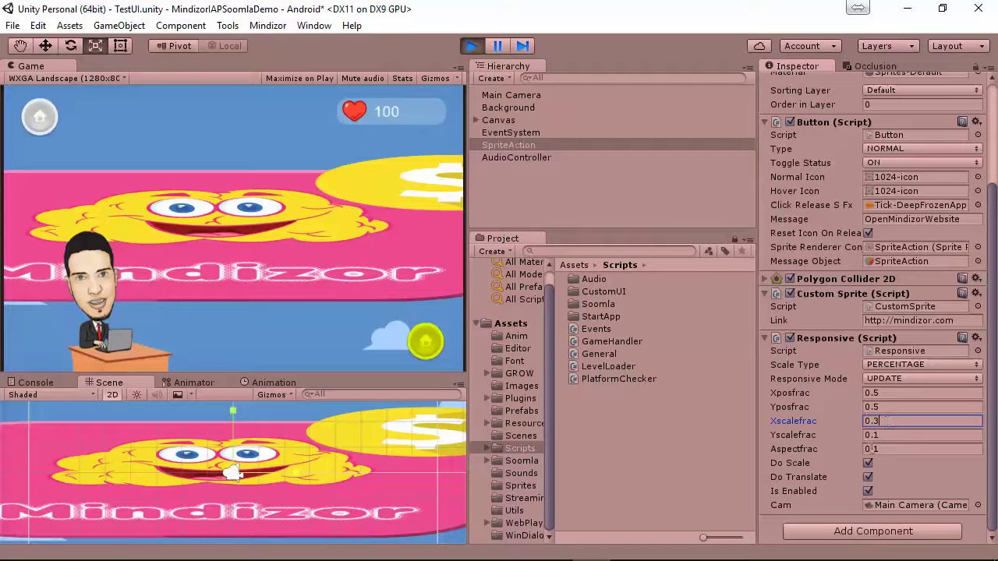
double_click(876, 435)
text(3)
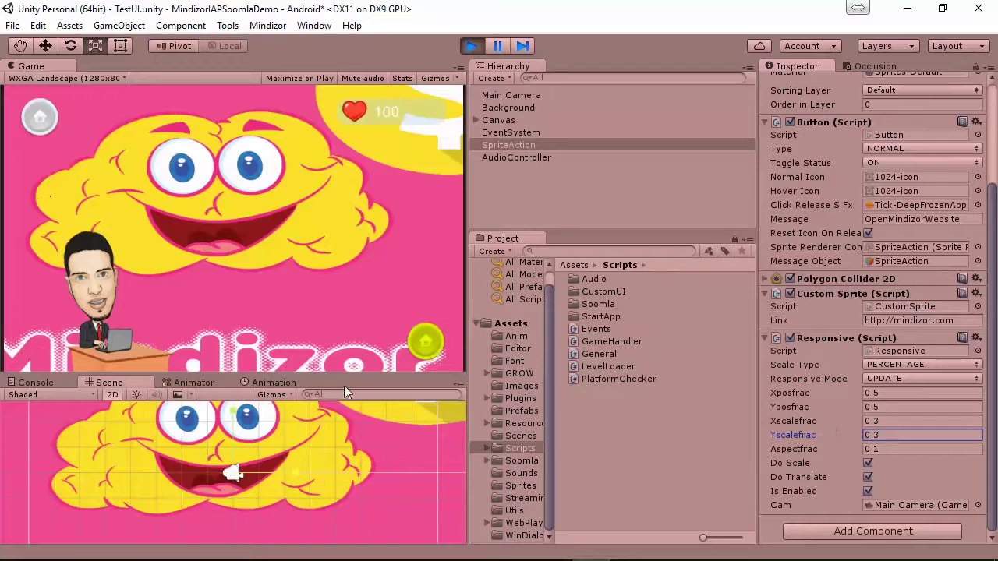
Resize the Game view to check how the stretched sprite adapts to a different screen size
key(Return)
drag(354, 366, 297, 337)
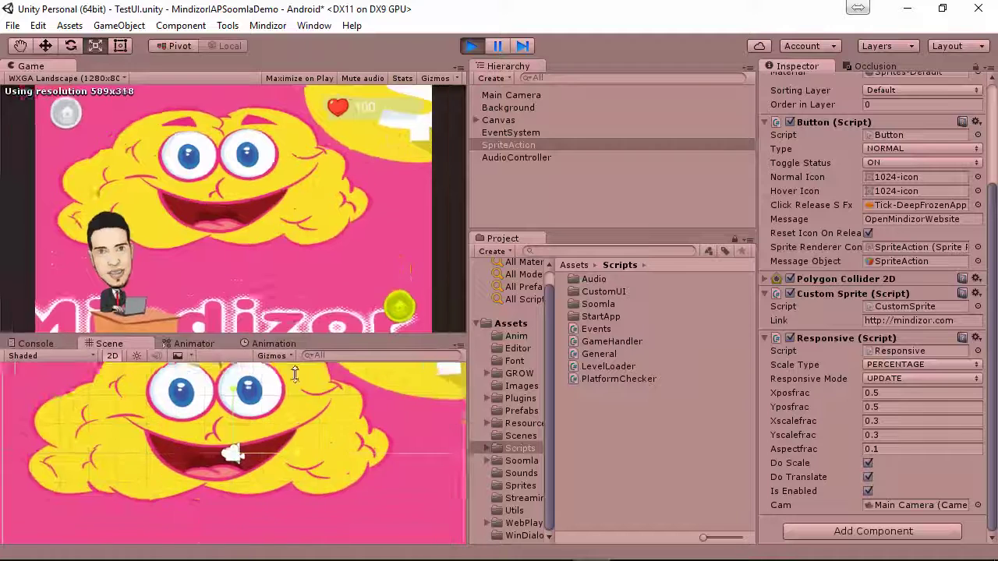
drag(295, 375, 316, 382)
Test the running game by opening mindizor.com from it twice, returning to Unity each time, and closing the button-list dialog
click(433, 346)
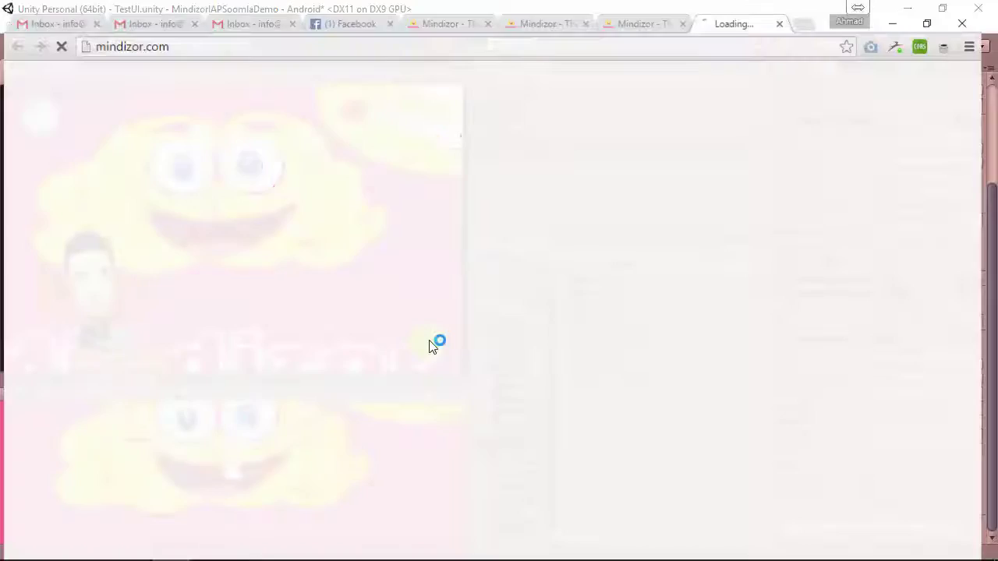
click(892, 22)
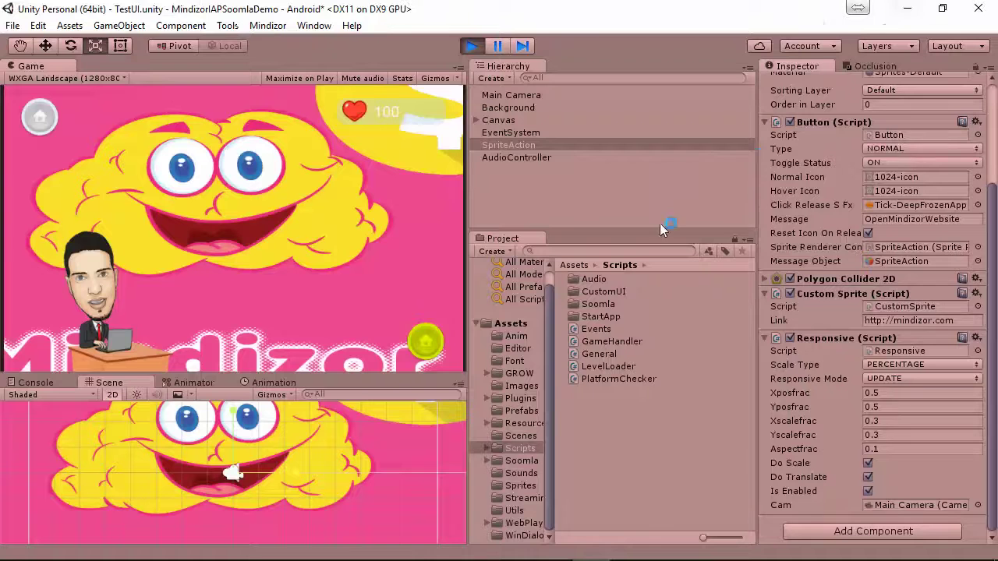
click(432, 341)
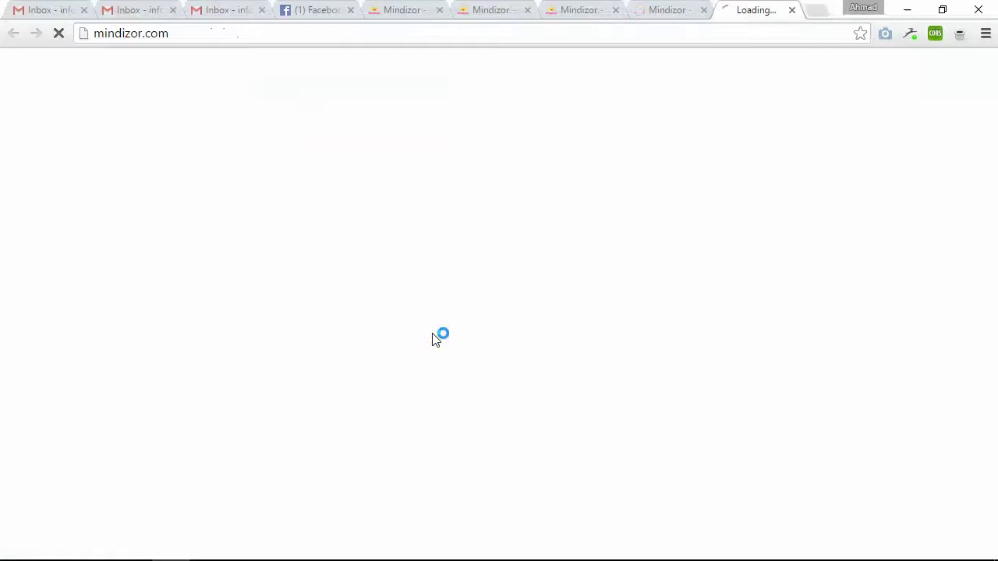
click(906, 8)
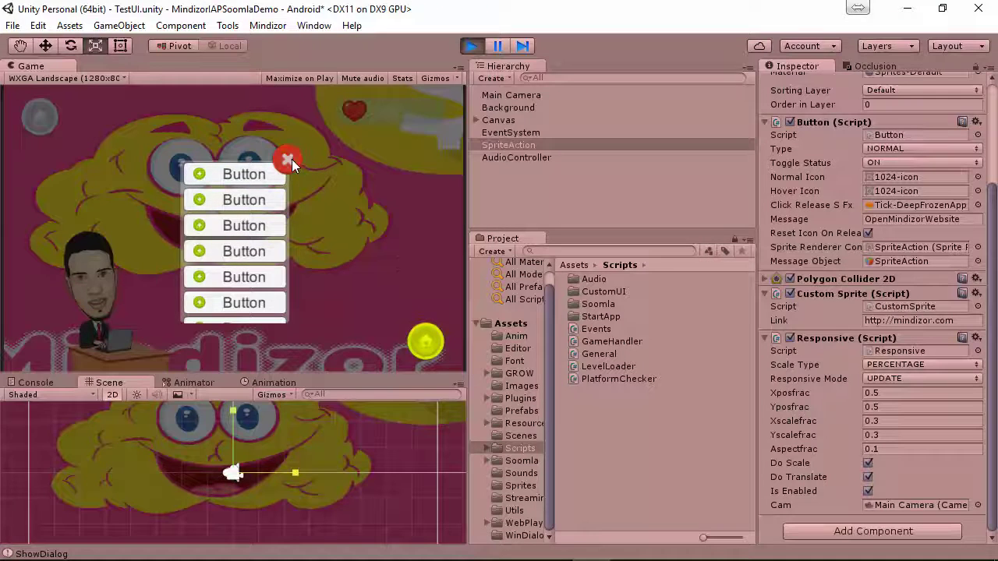
click(289, 159)
click(287, 159)
click(906, 8)
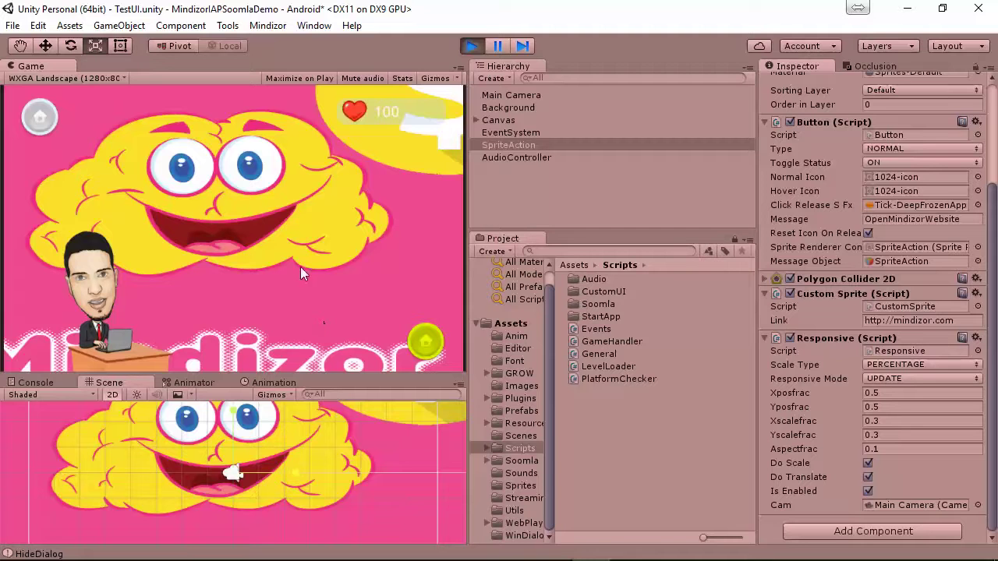
Restart Play mode, set the sprite's Xscalefrac to 0.01 and switch Scale Type to PERCENTAGE
click(474, 47)
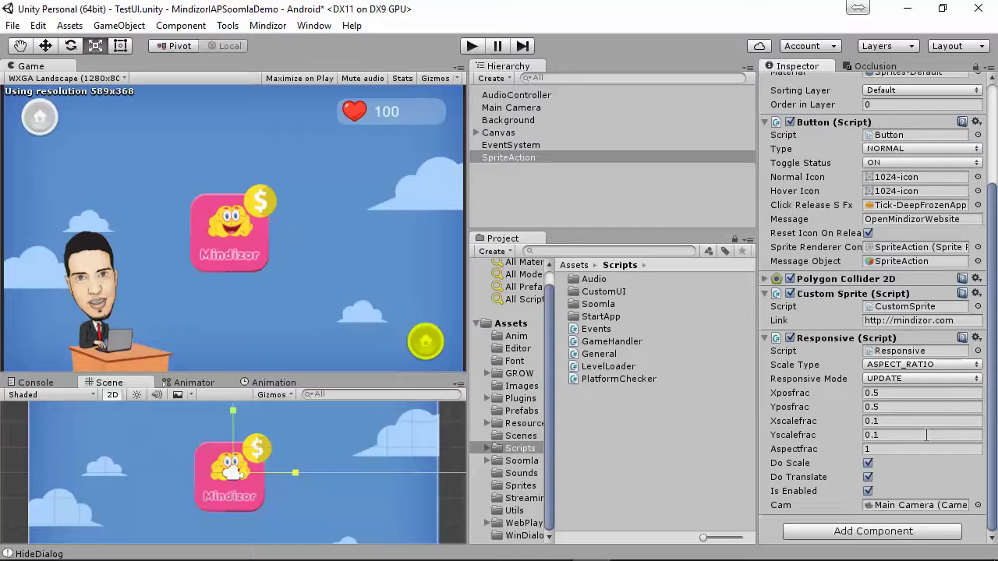
click(474, 47)
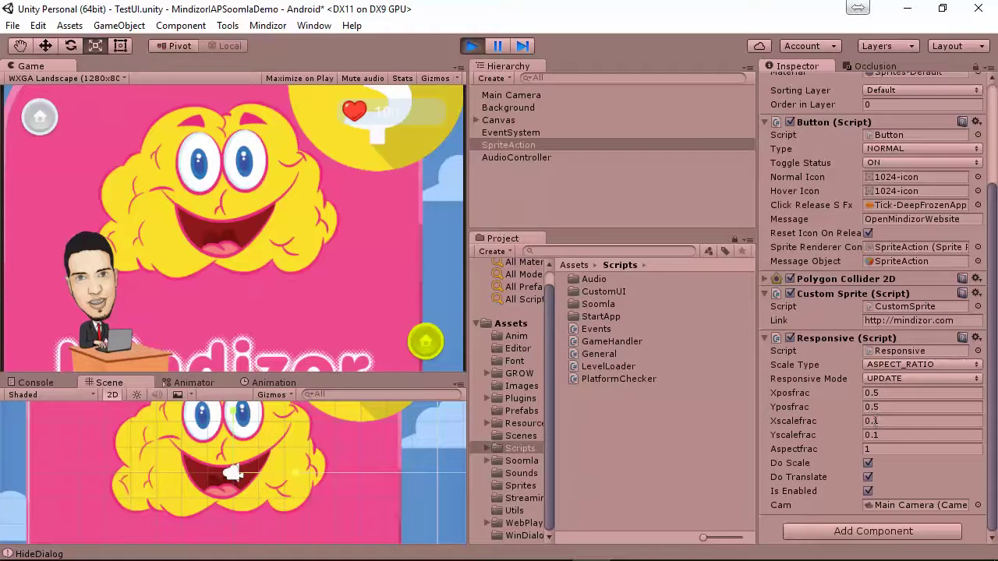
click(877, 422)
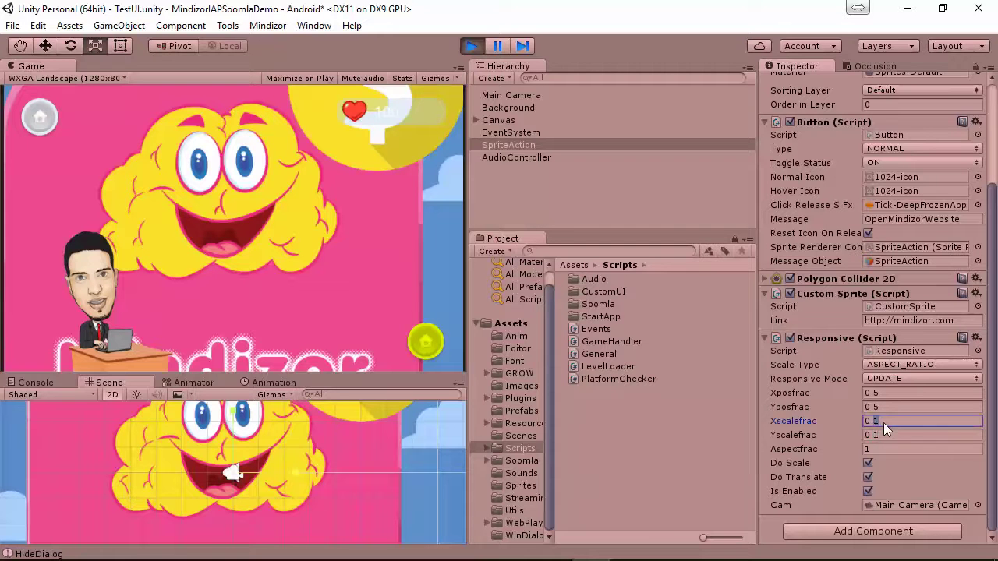
click(884, 425)
text(0)
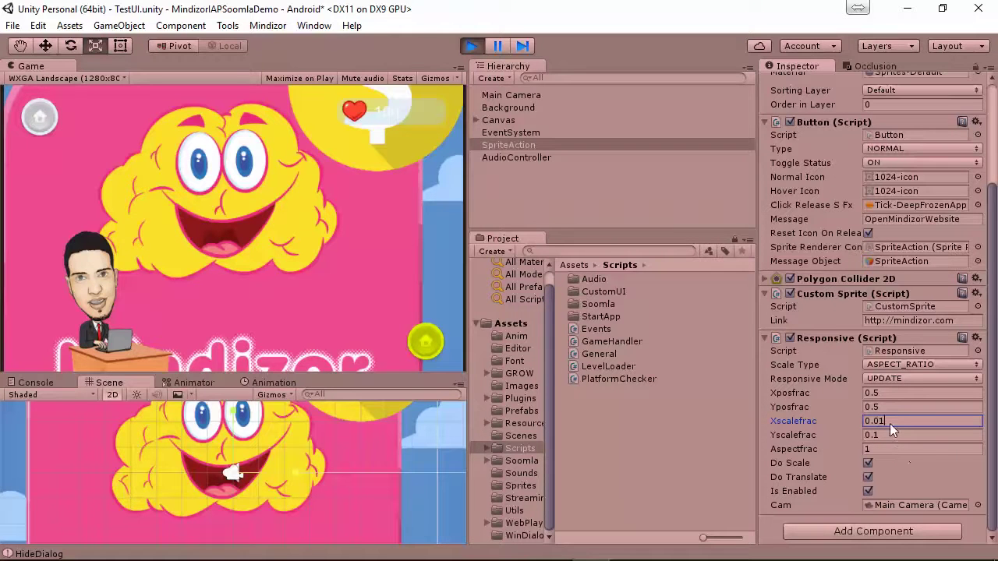
key(Return)
click(889, 435)
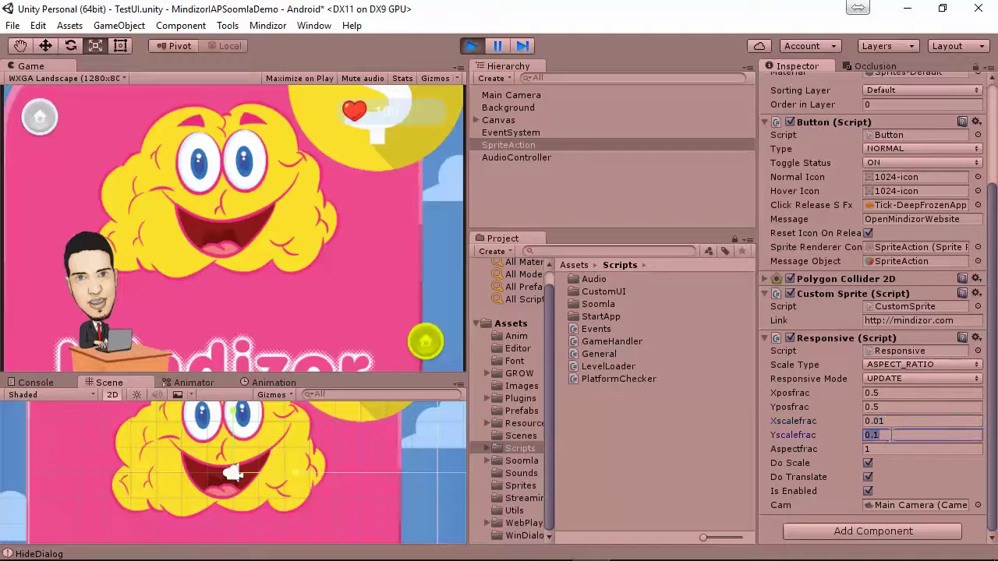
click(902, 364)
click(908, 383)
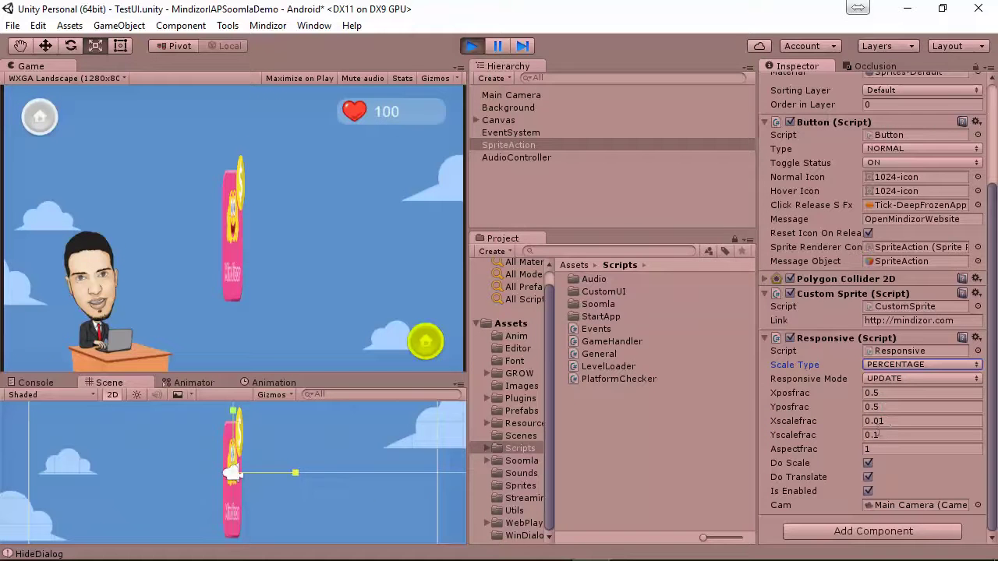
Set Xscalefrac to 0.1, and try Yscalefrac at 0.05 before returning it to 0.1
click(876, 421)
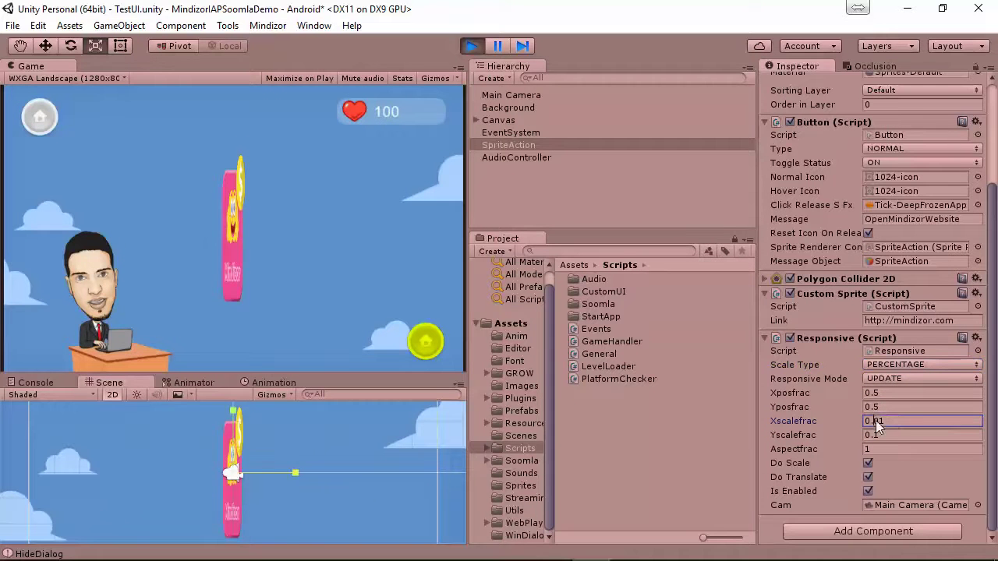
text(0.1)
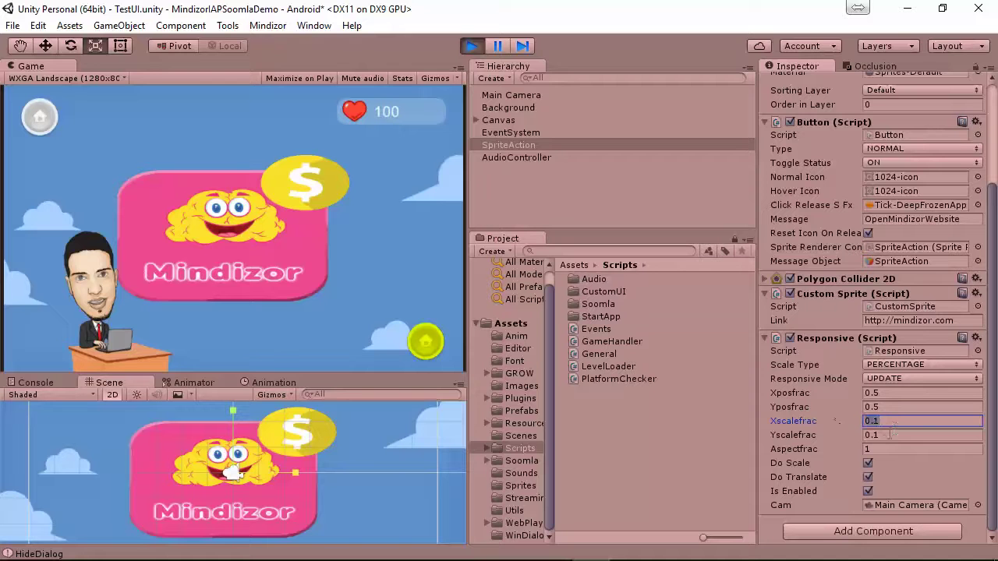
click(890, 434)
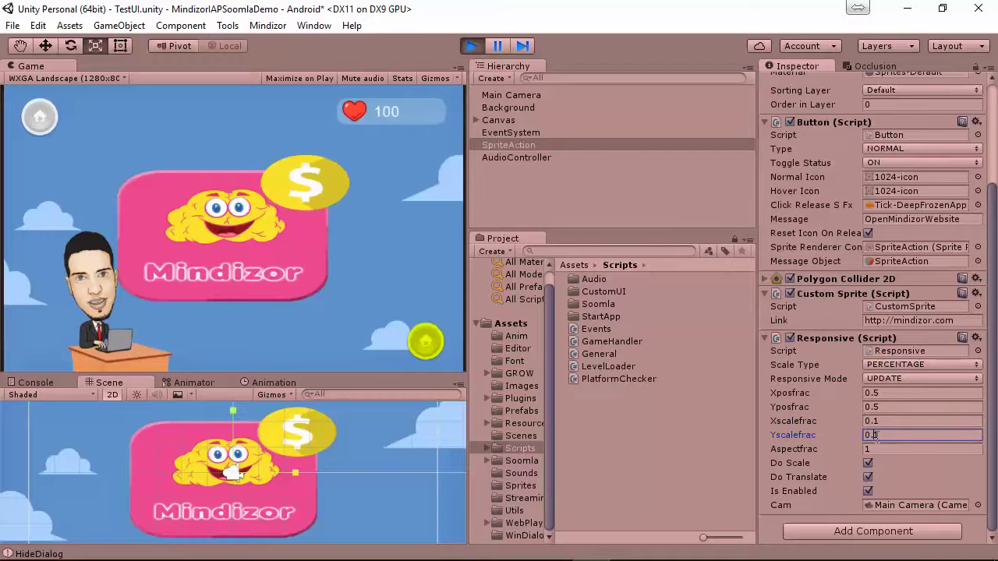
text(0.05)
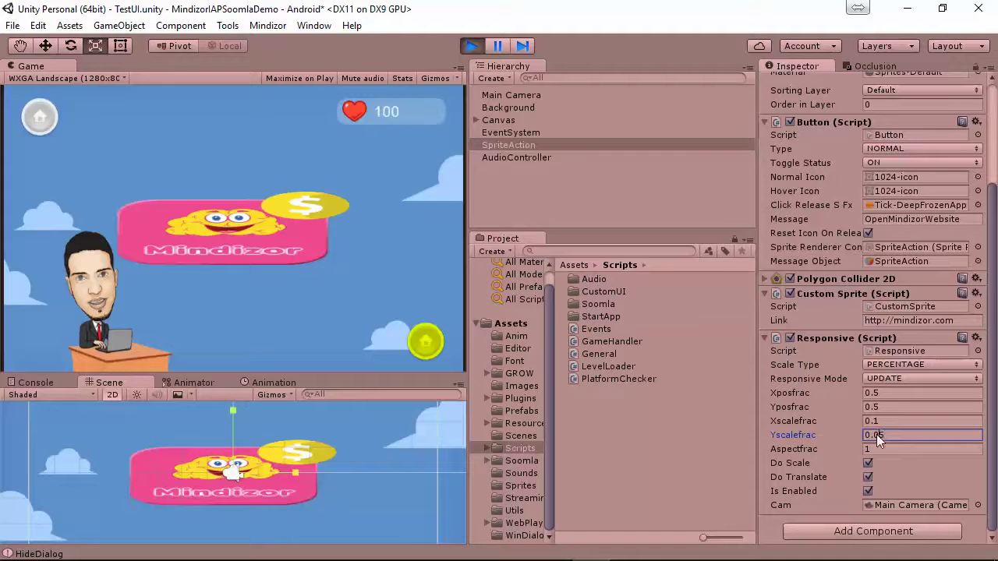
key(BackSpace)
key(BackSpace)
text(1)
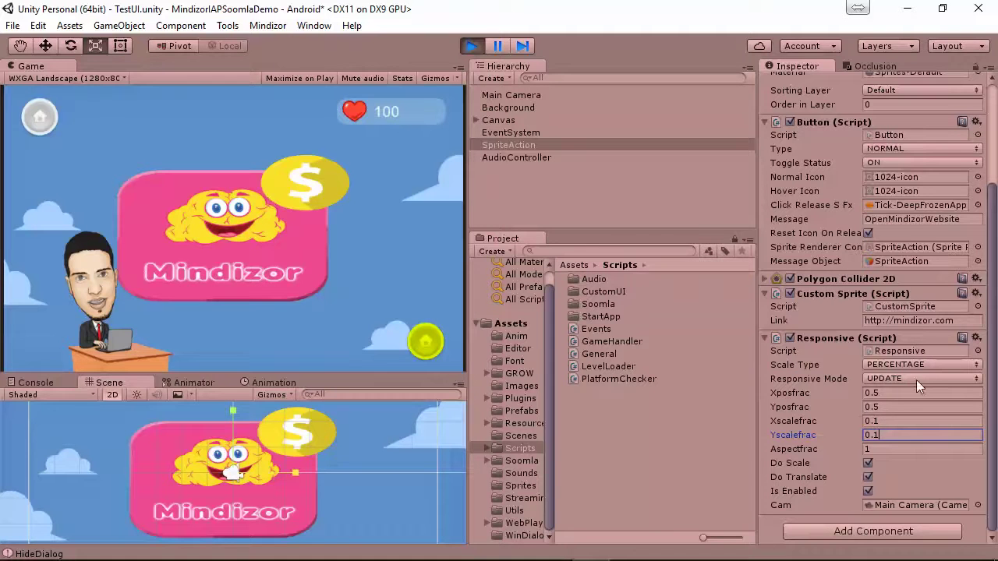
Set Xscalefrac to 0.05 and then 0.08, and resize the Game view to check the sprite's scaling
click(879, 422)
text(0.05)
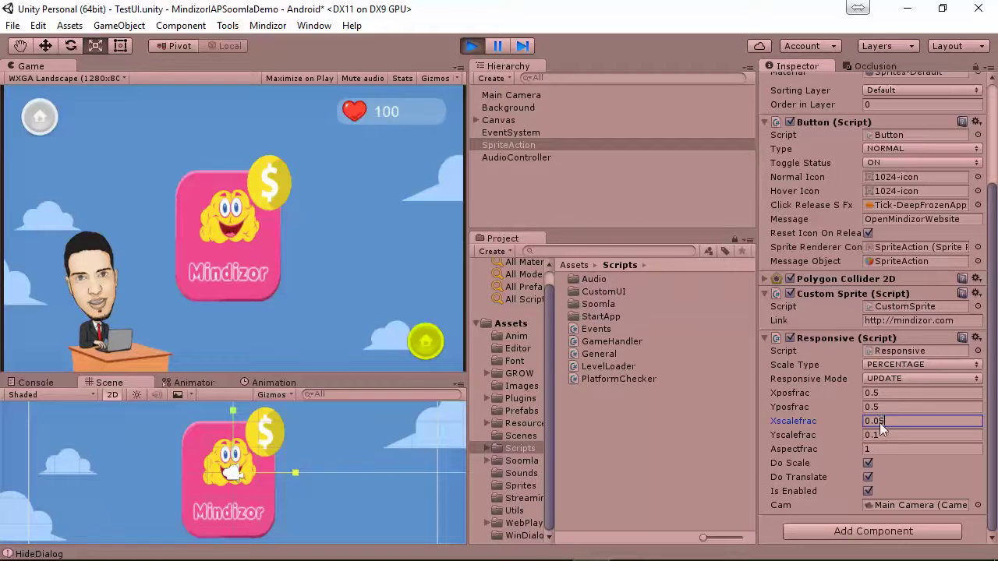
key(BackSpace)
text(8)
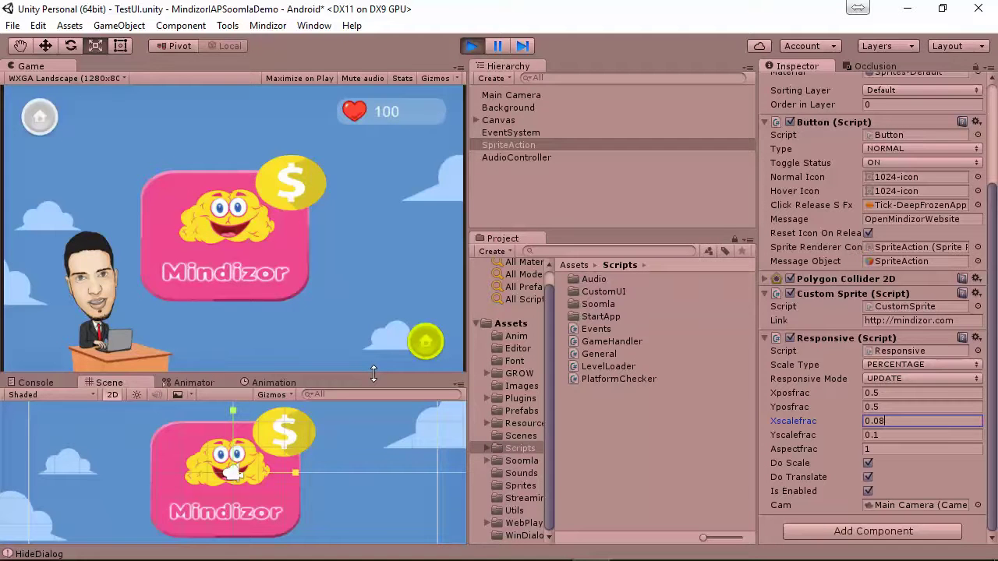
drag(373, 375, 343, 469)
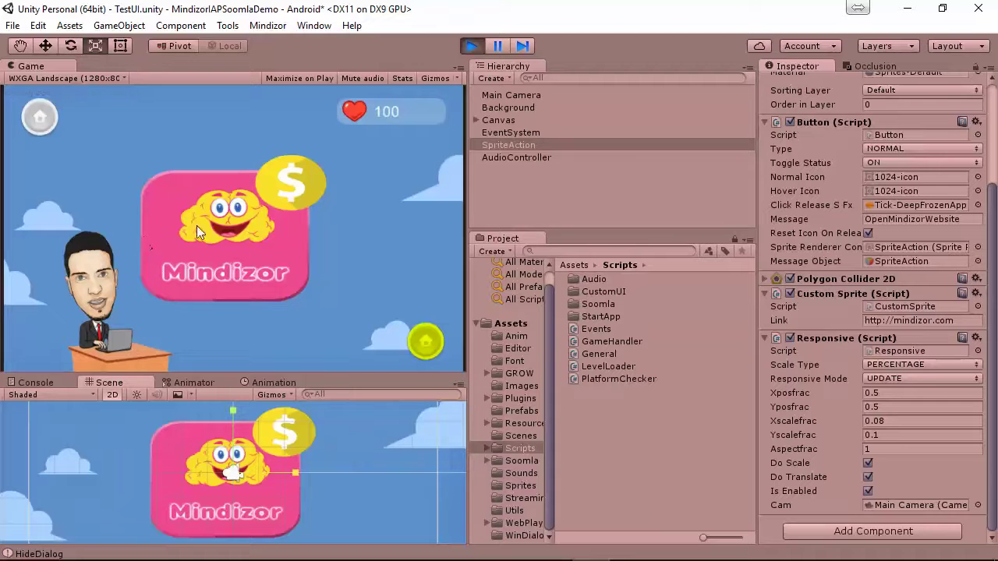
Keep Scale Type at PERCENTAGE, set Responsive Mode to AWAKE and copy the Responsive component
click(905, 365)
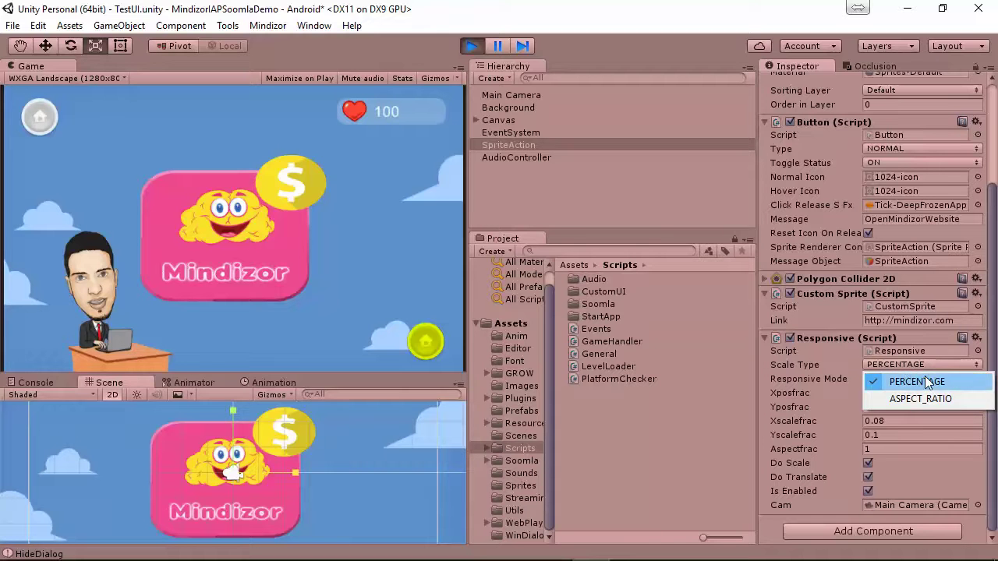
click(889, 381)
click(889, 379)
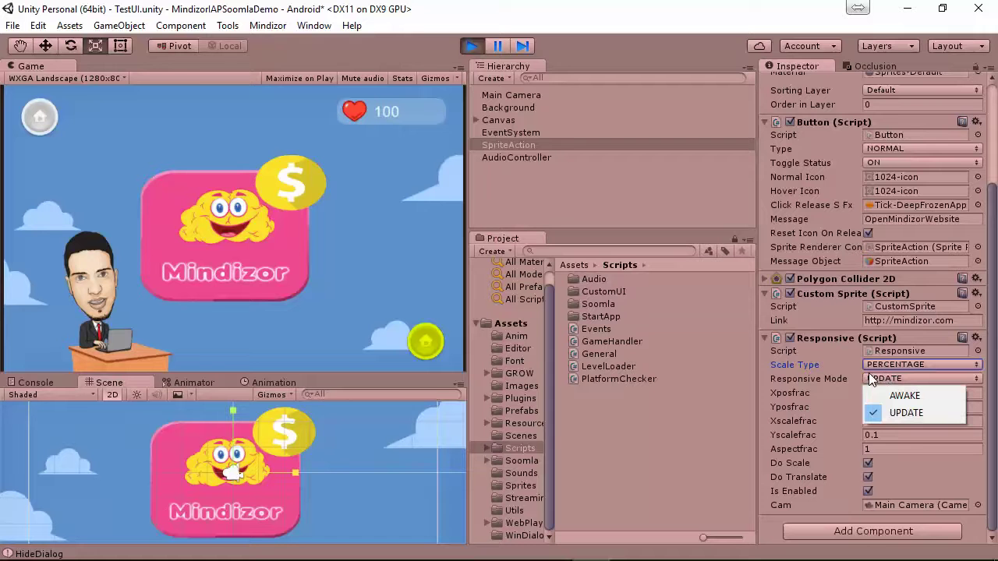
click(907, 396)
click(976, 339)
click(876, 467)
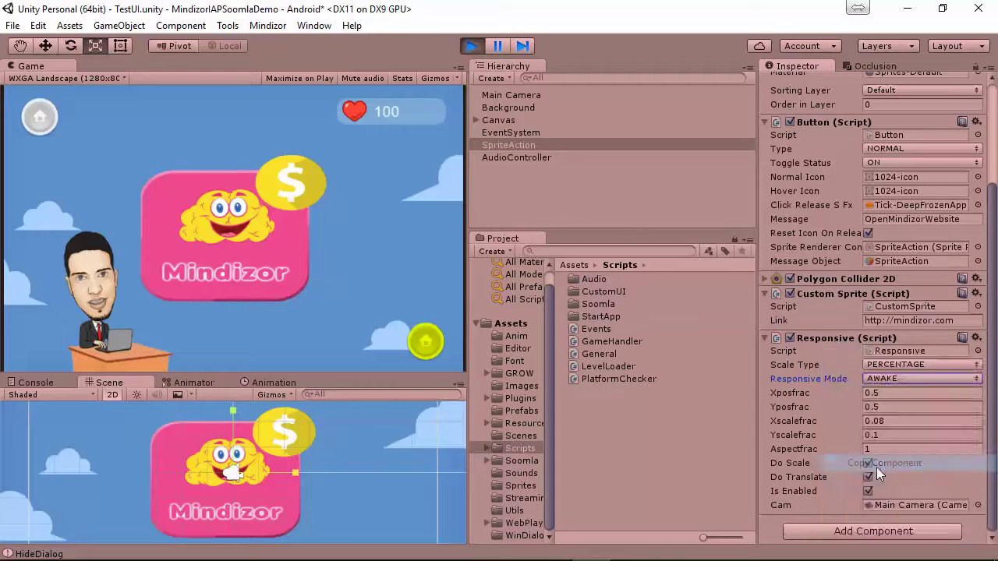
Leave Play mode, replace SpriteAction's Responsive component with the copied one pasted as new, and test it in a short play run
click(473, 48)
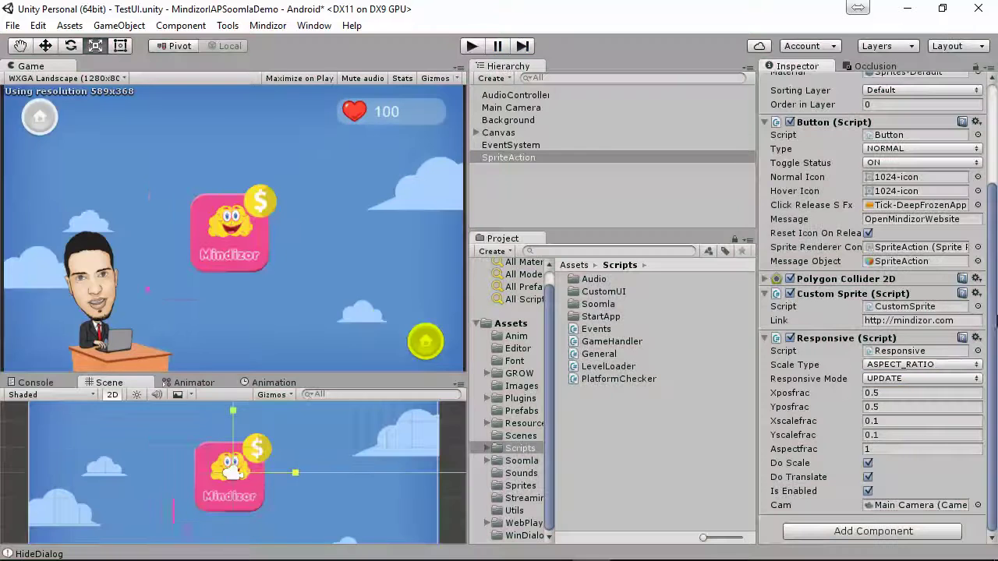
click(976, 339)
click(899, 412)
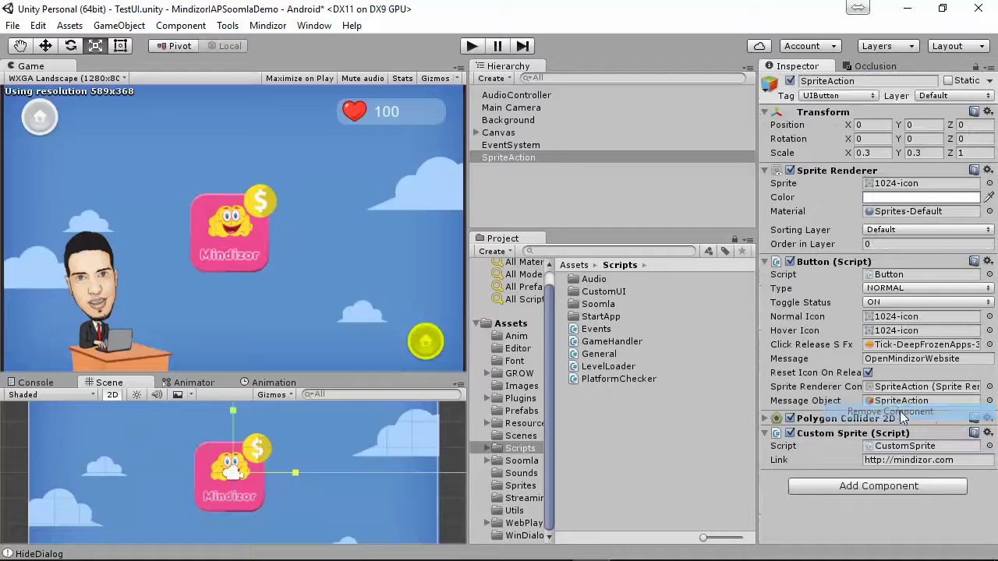
click(987, 262)
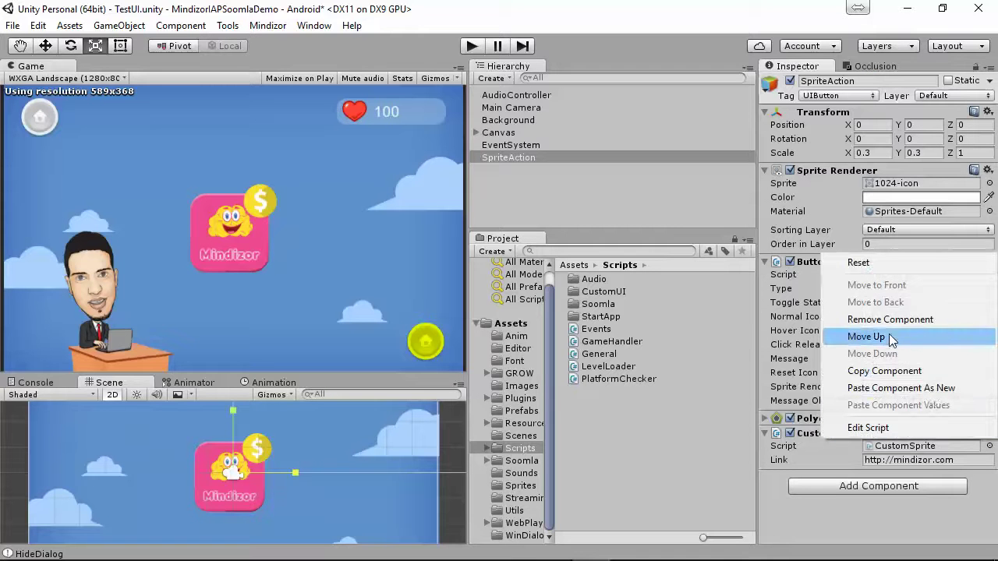
click(896, 389)
scroll(881, 328, down, 4)
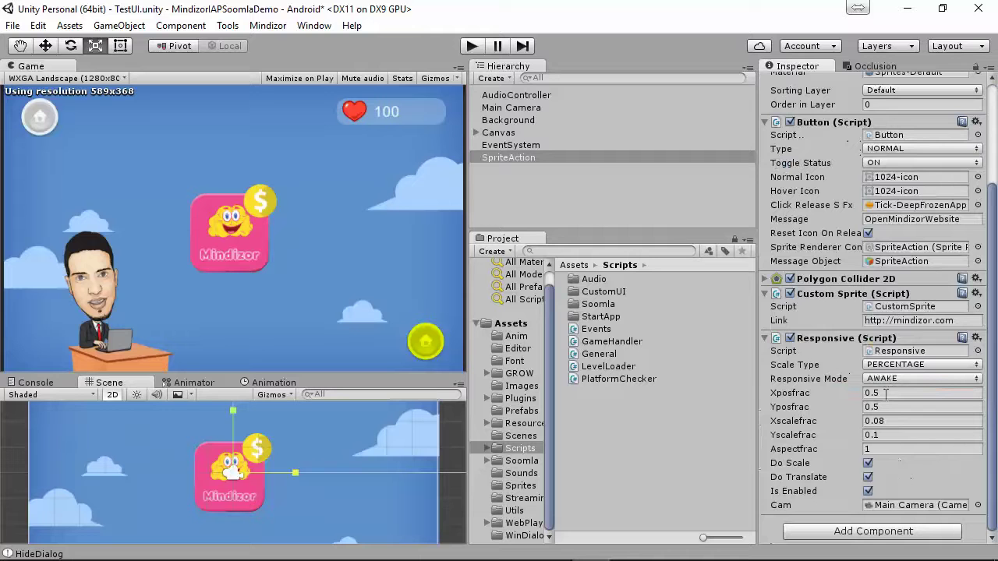
click(473, 44)
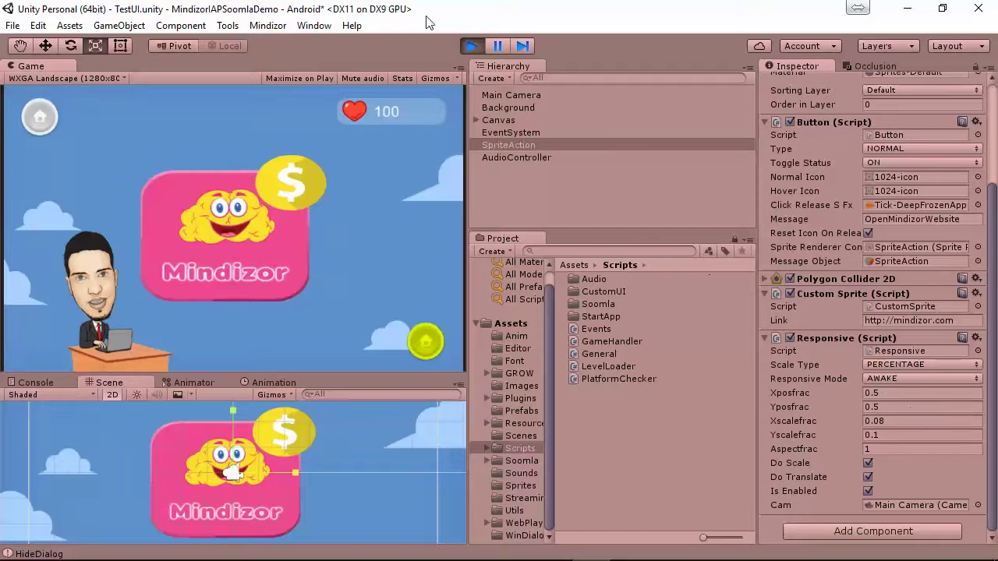
click(475, 47)
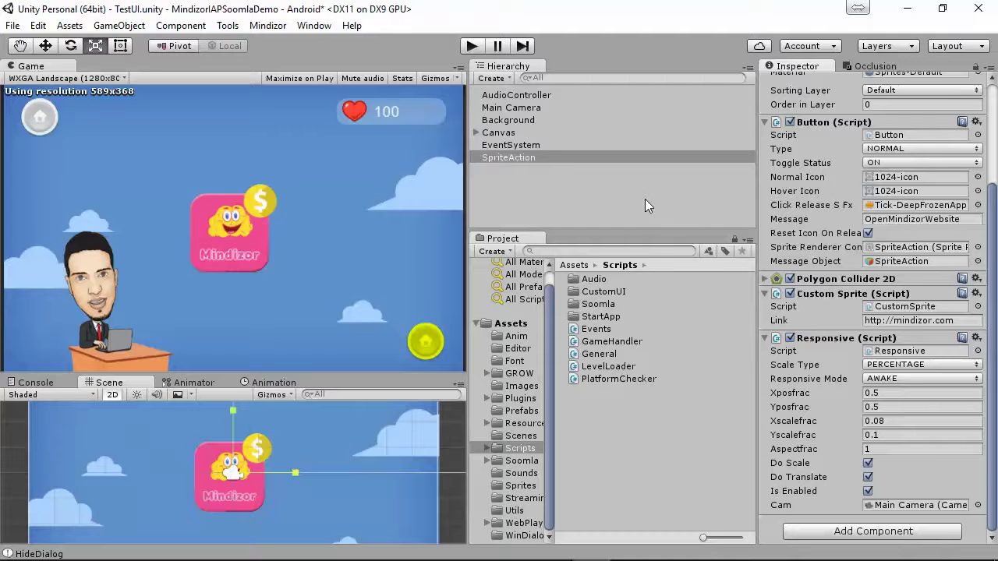
Remove the Responsive component from SpriteAction and undo the removal
click(978, 351)
click(976, 338)
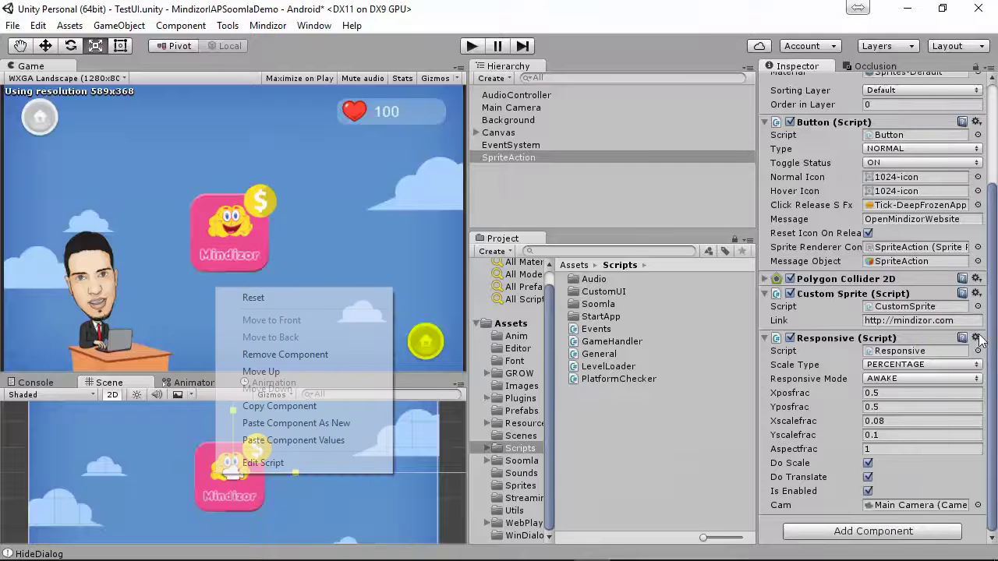
click(326, 354)
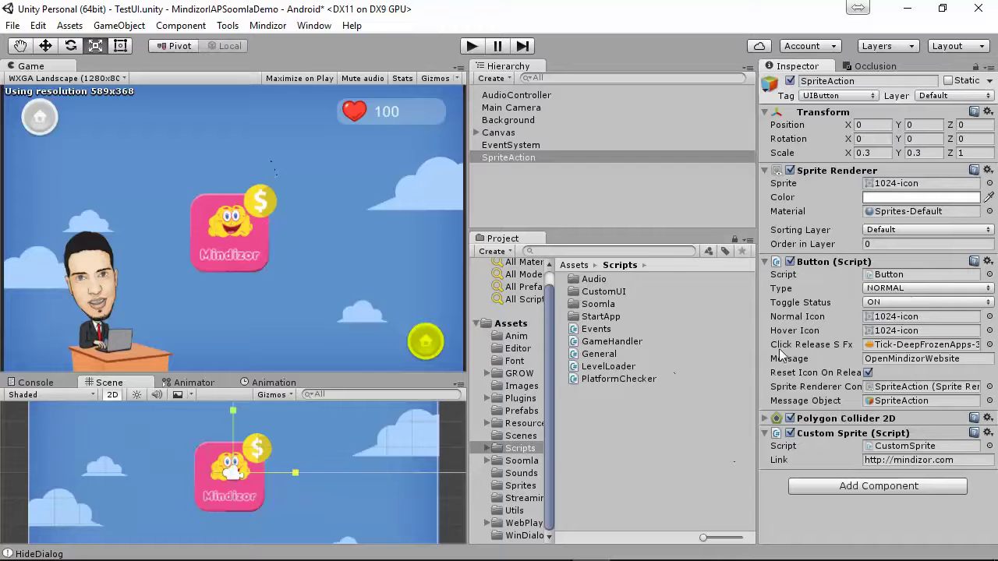
key(ctrl+z)
scroll(911, 387, down, 3)
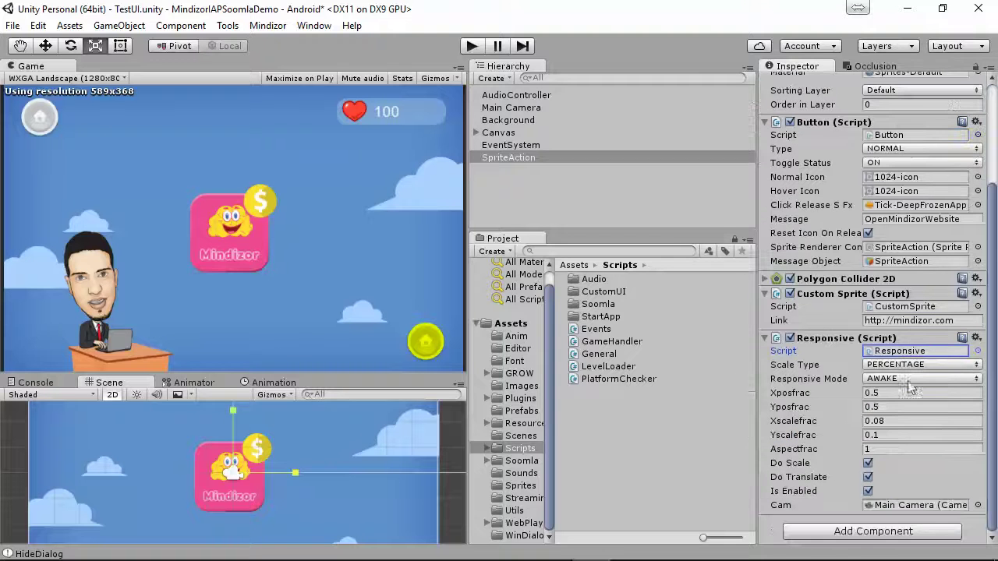